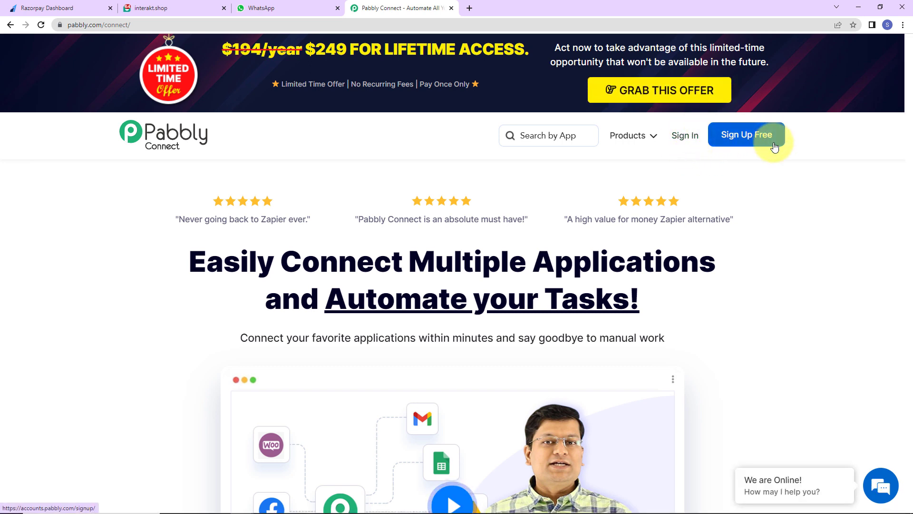
Step: Sign in, access Pabbly Connect and create a workflow named "Send WhatsApp Messages when Razorpay Refund is Processed"
{"action": "left_click", "coordinate": [686, 136]}
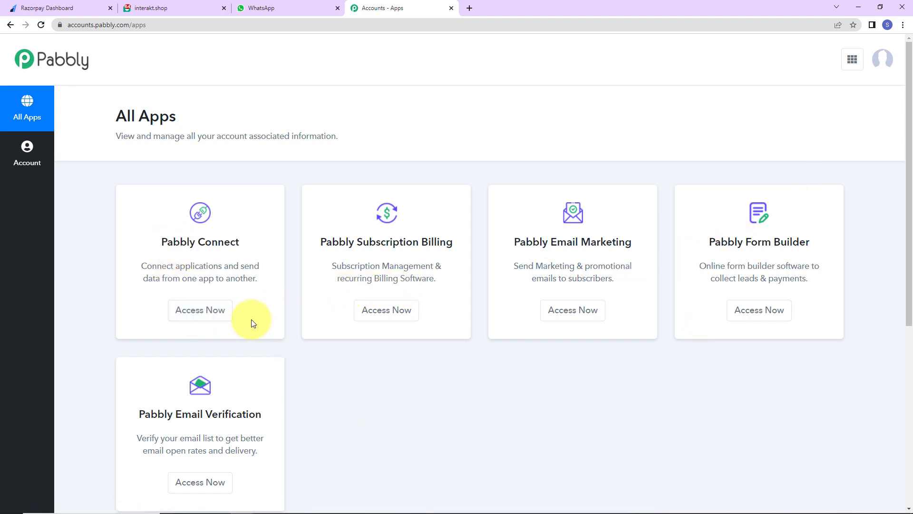
{"action": "left_click", "coordinate": [206, 311]}
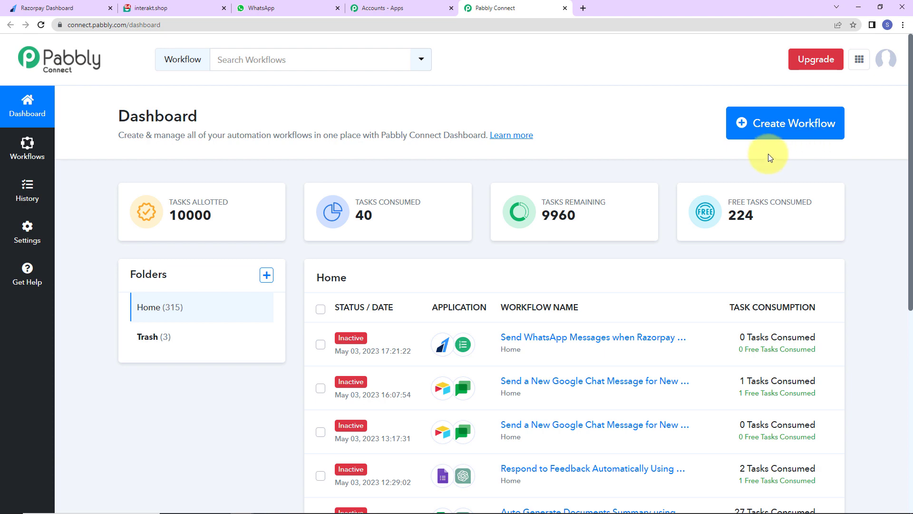
{"action": "left_click", "coordinate": [776, 135]}
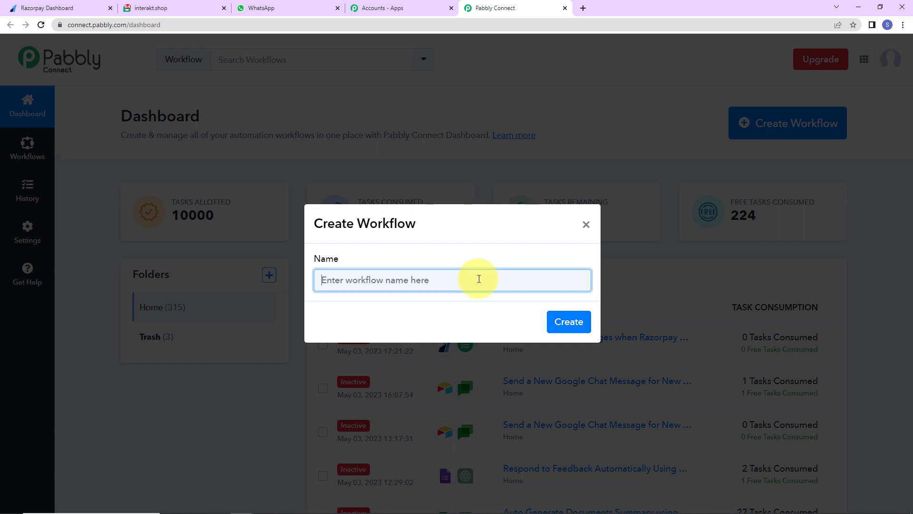
{"action": "type", "text": "Send WhatsApp Messages when Razorpay Refund is Processed"}
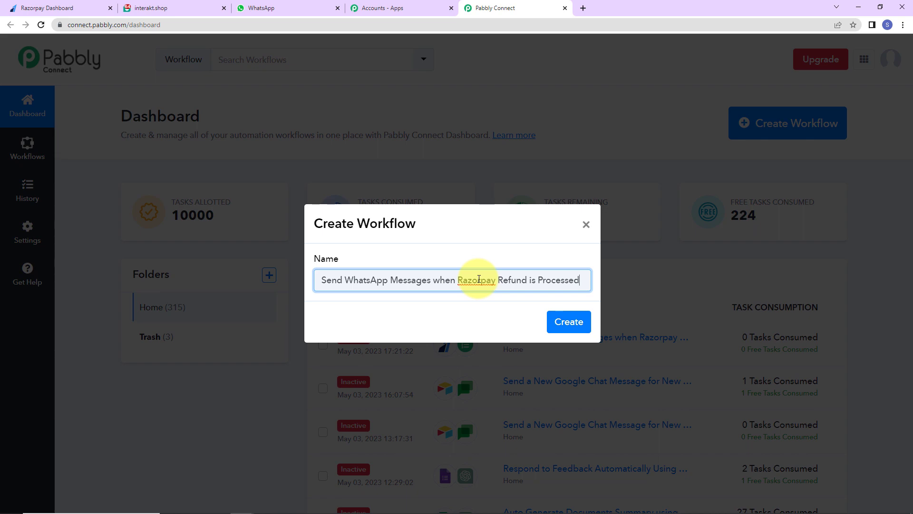
{"action": "left_click", "coordinate": [566, 325]}
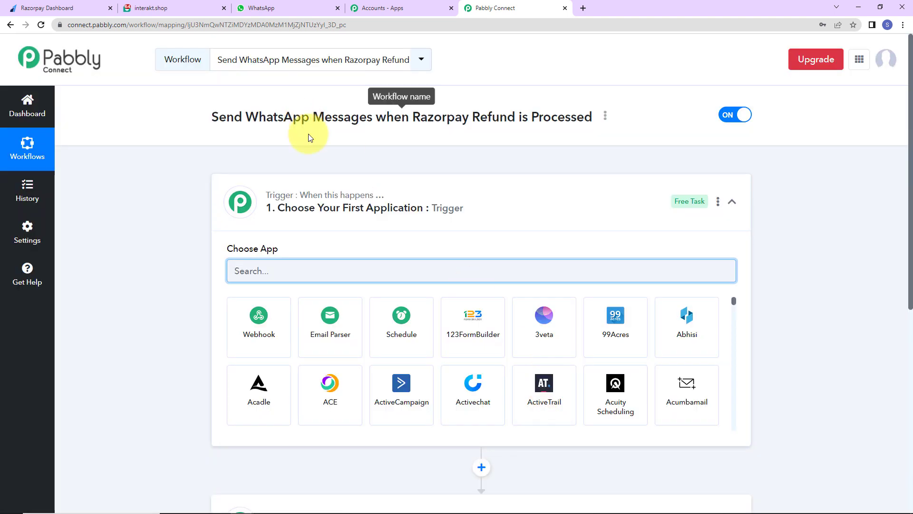
Step: Set the workflow's trigger to Razorpay with the Refund Processed event
{"action": "scroll", "coordinate": [437, 285], "scroll_direction": "down", "scroll_amount": 2}
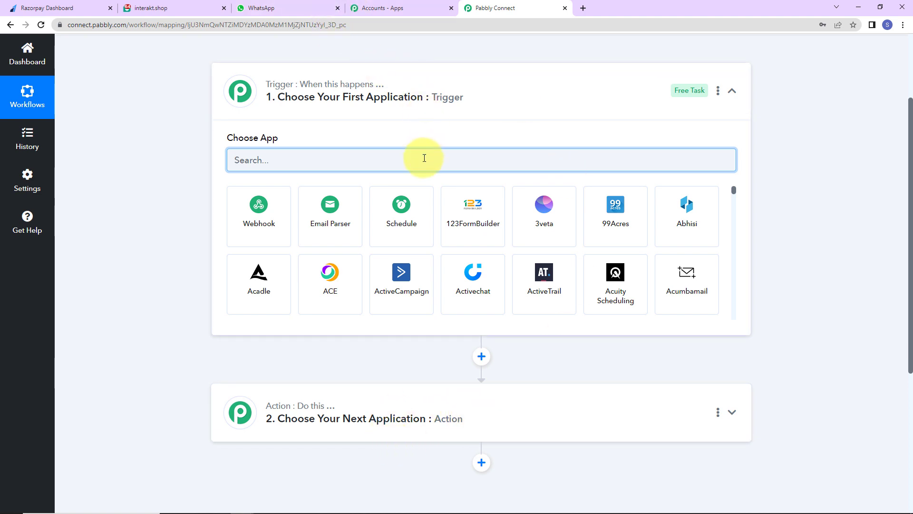
{"action": "type", "text": "razor"}
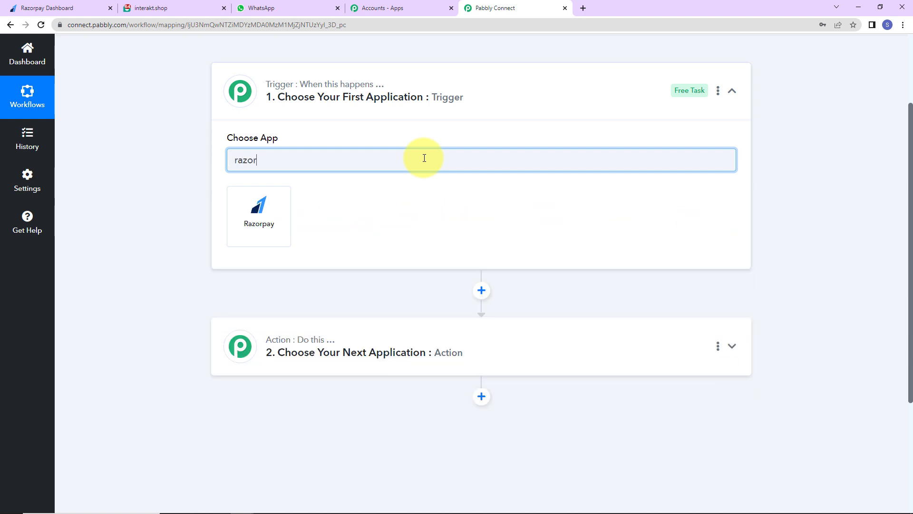
{"action": "left_click", "coordinate": [266, 230]}
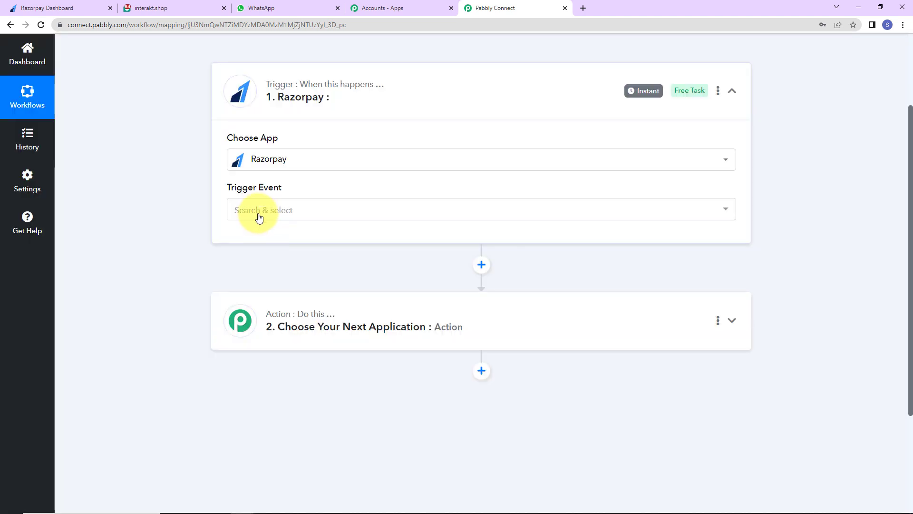
{"action": "mouse_move", "coordinate": [254, 189]}
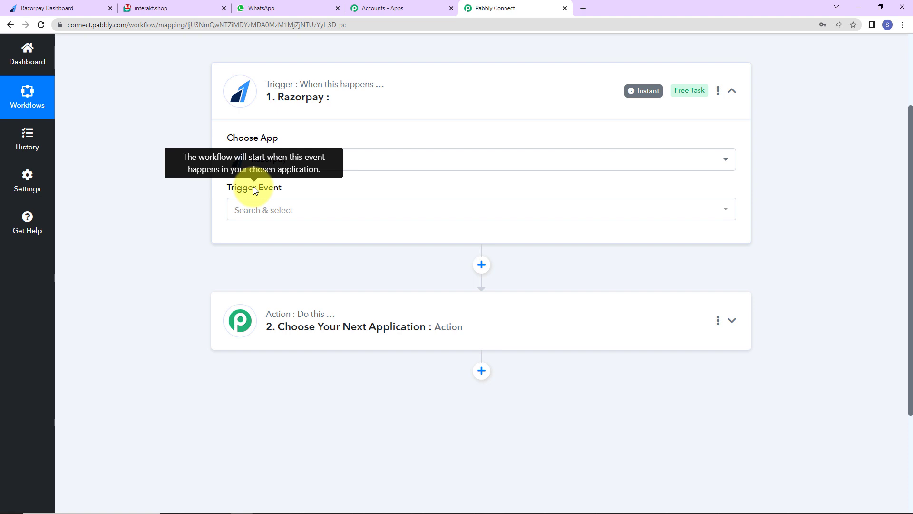
{"action": "left_click", "coordinate": [253, 208]}
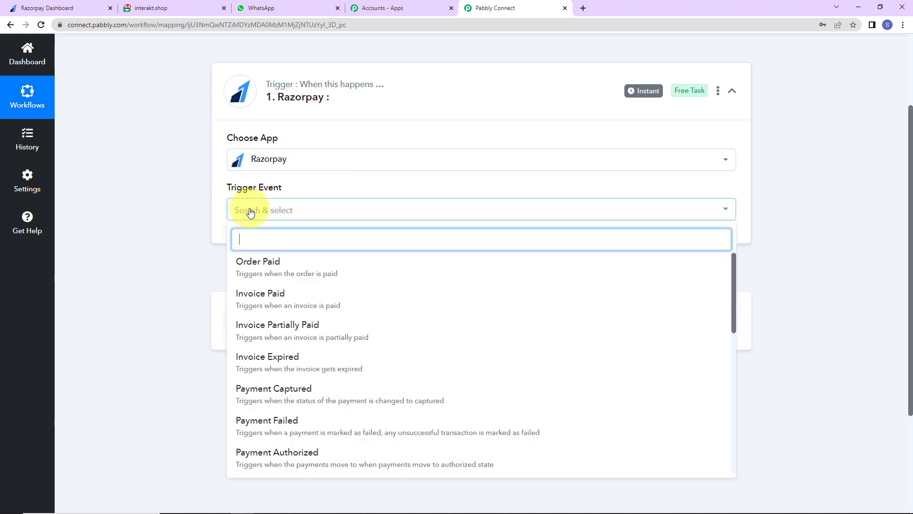
{"action": "scroll", "coordinate": [297, 387], "scroll_direction": "down", "scroll_amount": 2}
{"action": "scroll", "coordinate": [297, 388], "scroll_direction": "down", "scroll_amount": 2}
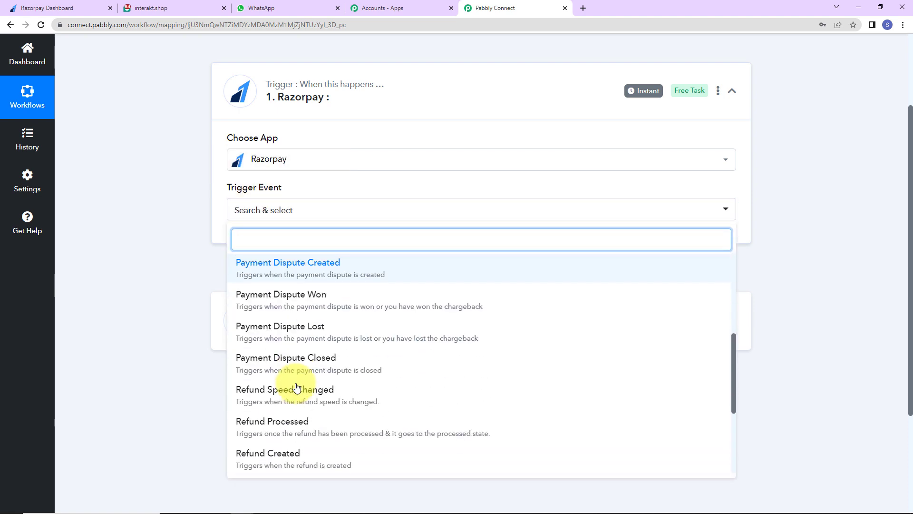
{"action": "left_click", "coordinate": [281, 422]}
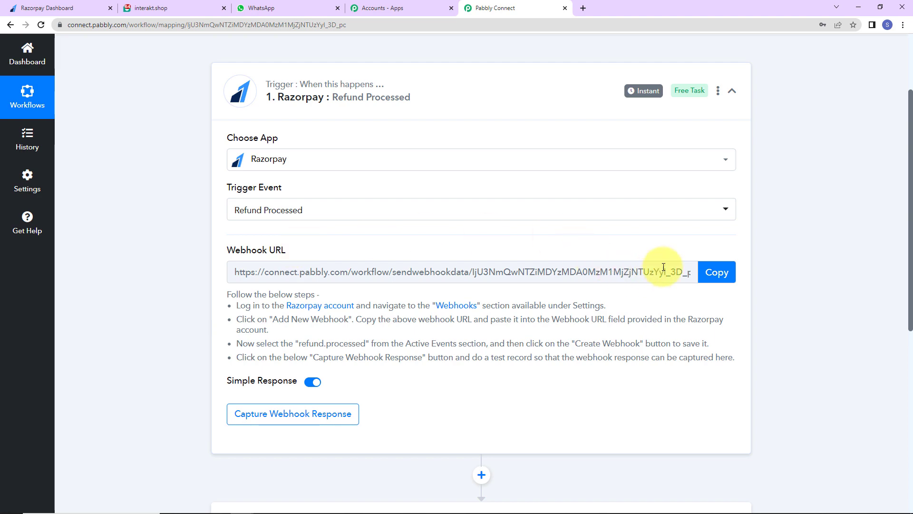
Step: Copy the trigger's webhook URL and start adding a new webhook in the Razorpay dashboard's account settings
{"action": "left_click", "coordinate": [716, 271]}
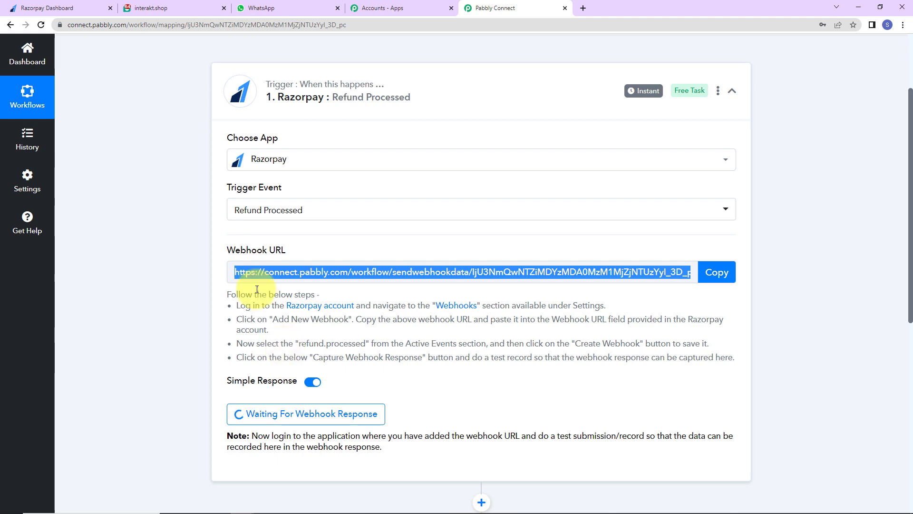
{"action": "left_click", "coordinate": [61, 6]}
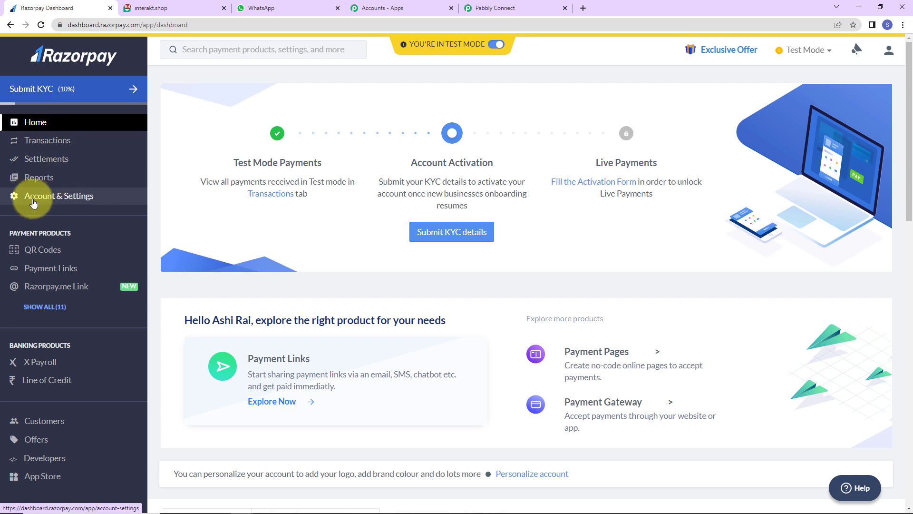
{"action": "left_click", "coordinate": [58, 199]}
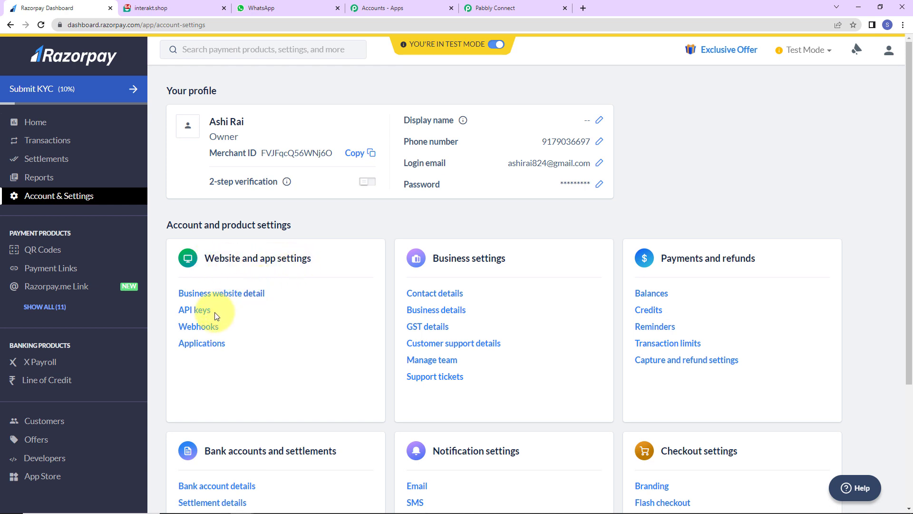
{"action": "left_click", "coordinate": [186, 332]}
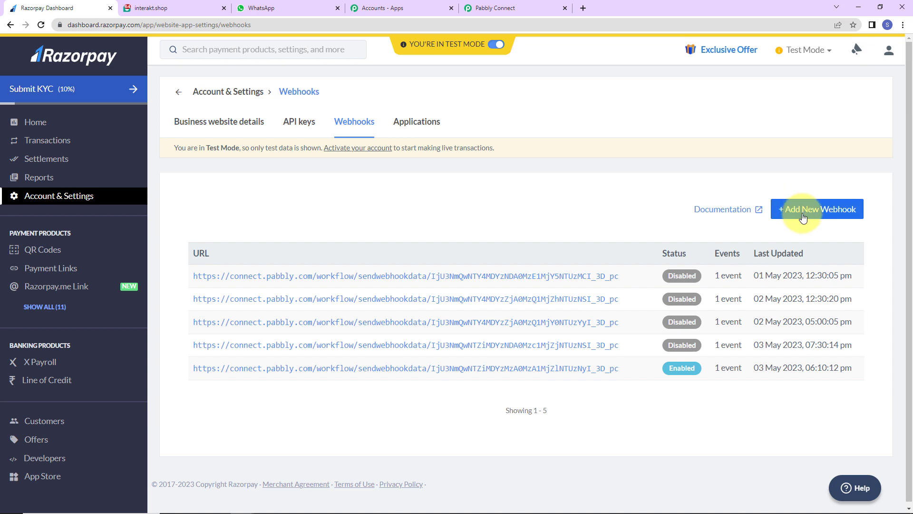
{"action": "left_click", "coordinate": [830, 210]}
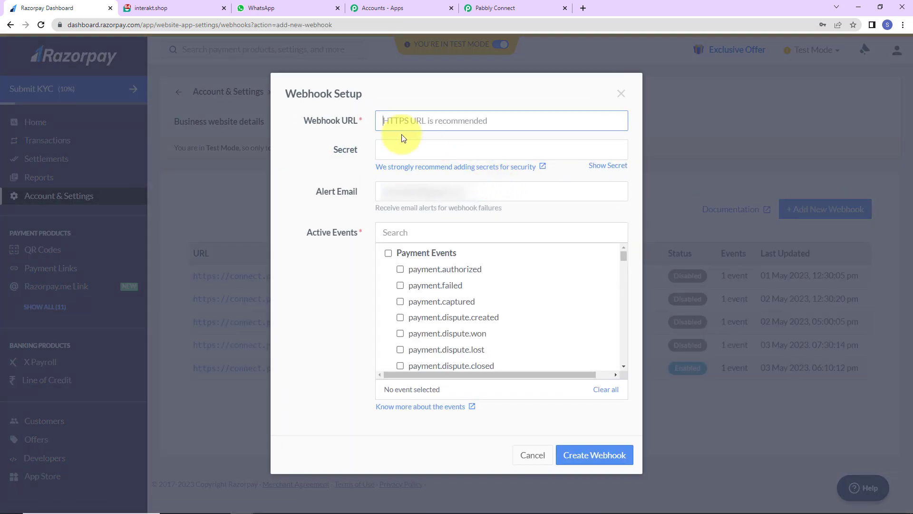
Step: Copy the webhook URL again from the Pabbly Connect workflow and paste it as the URL in Razorpay's webhook setup
{"action": "left_click", "coordinate": [517, 11]}
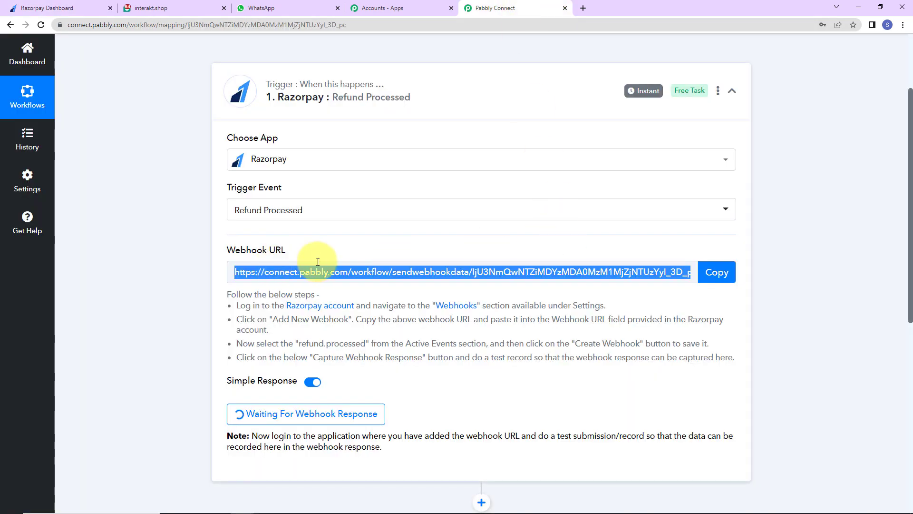
{"action": "left_click", "coordinate": [716, 272]}
{"action": "left_click", "coordinate": [71, 8]}
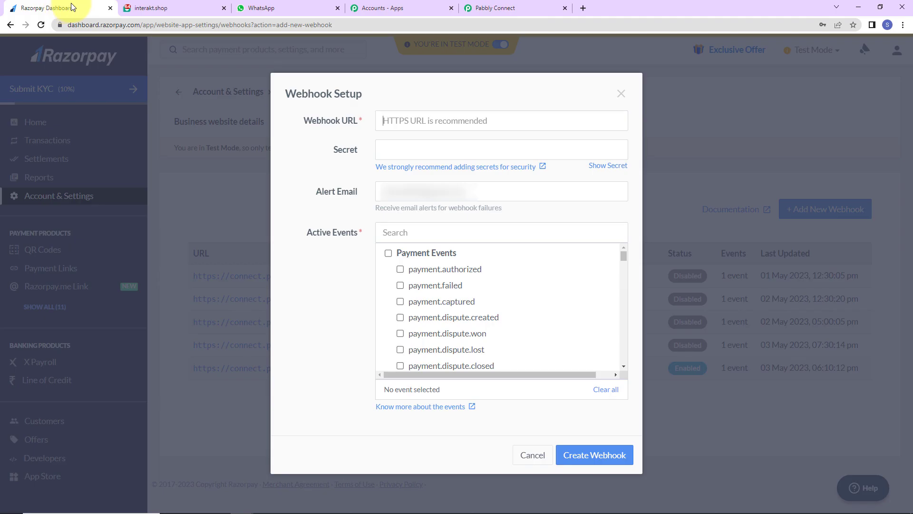
{"action": "left_click", "coordinate": [404, 123]}
{"action": "key", "text": "ctrl+v"}
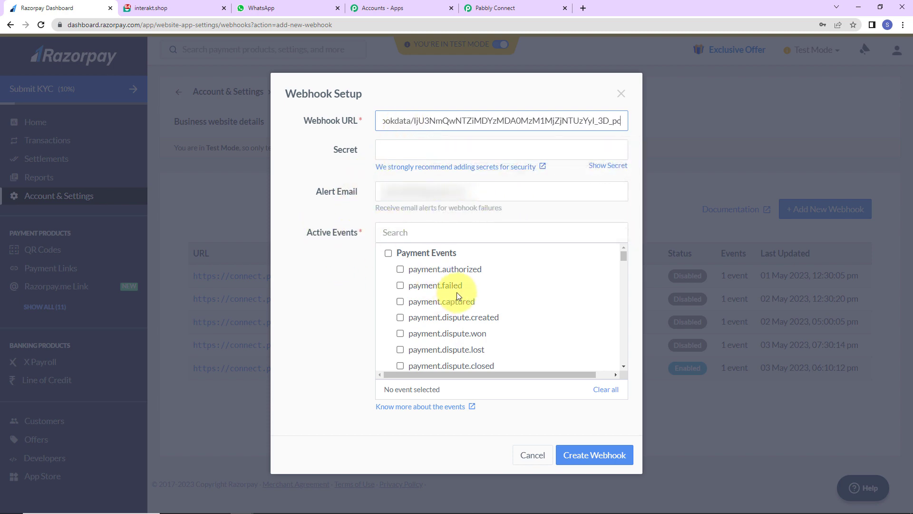
Step: Create the Razorpay webhook with the refund.processed event active and return to the Pabbly Connect workflow
{"action": "scroll", "coordinate": [457, 292], "scroll_direction": "down", "scroll_amount": 10}
{"action": "scroll", "coordinate": [456, 293], "scroll_direction": "down", "scroll_amount": 10}
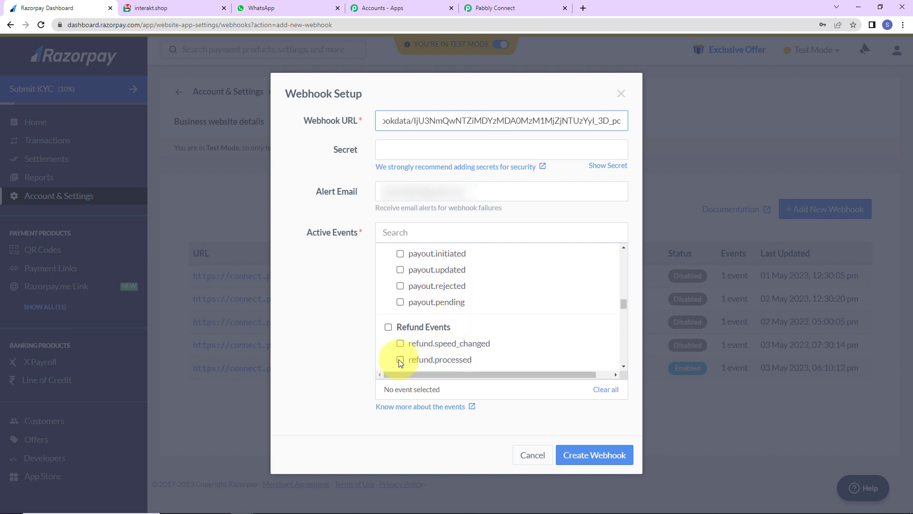
{"action": "left_click", "coordinate": [400, 360]}
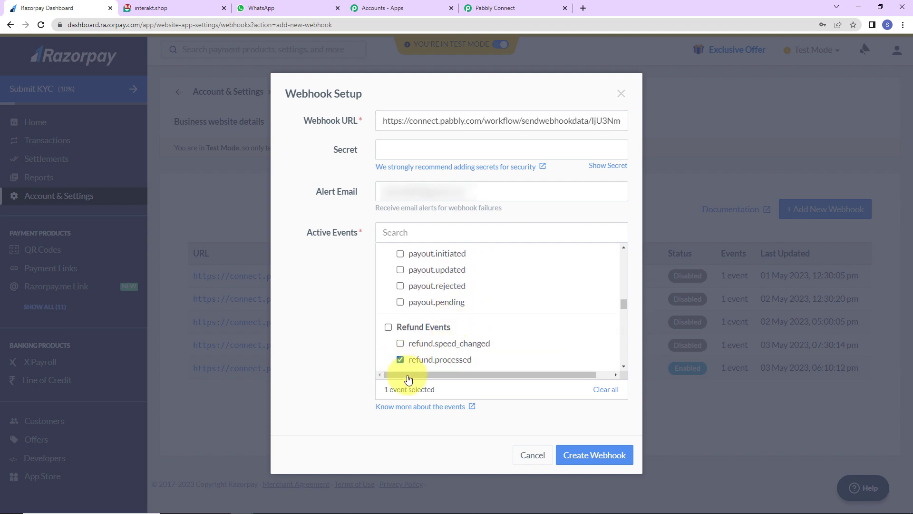
{"action": "left_click", "coordinate": [580, 457]}
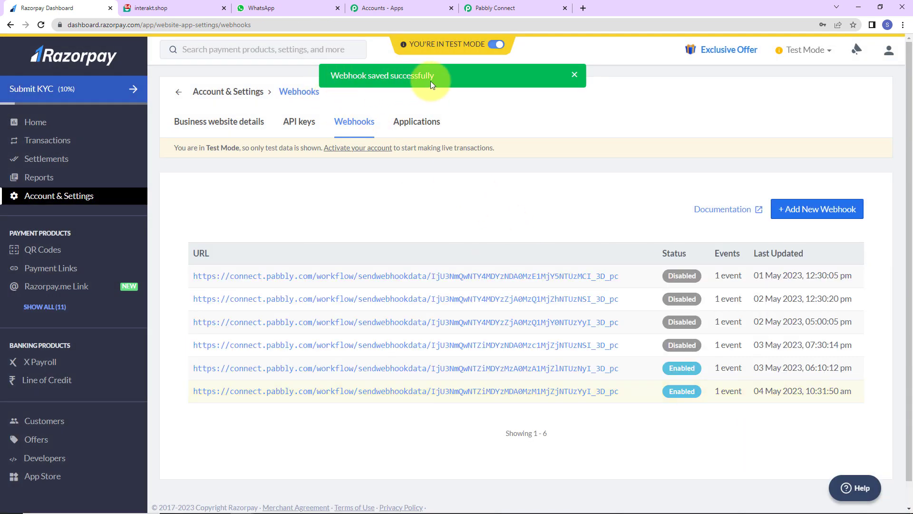
{"action": "left_click", "coordinate": [495, 8]}
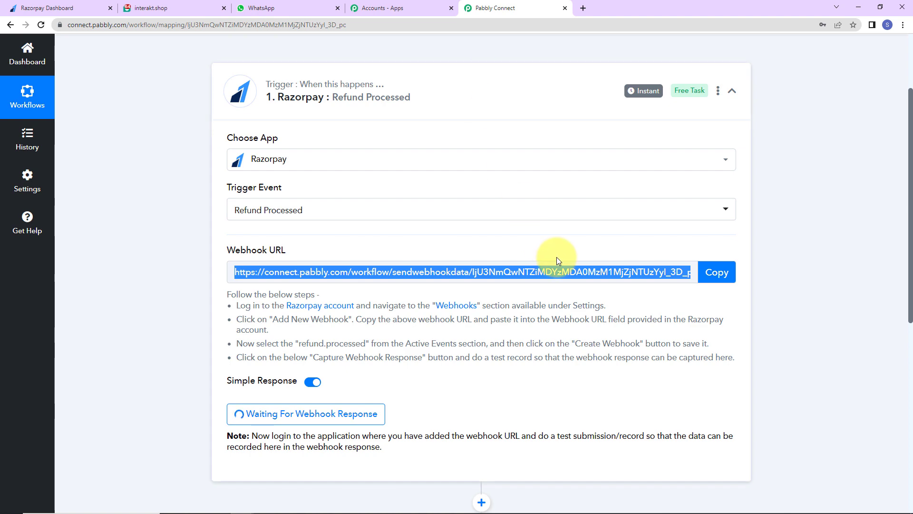
{"action": "scroll", "coordinate": [562, 286], "scroll_direction": "down", "scroll_amount": 2}
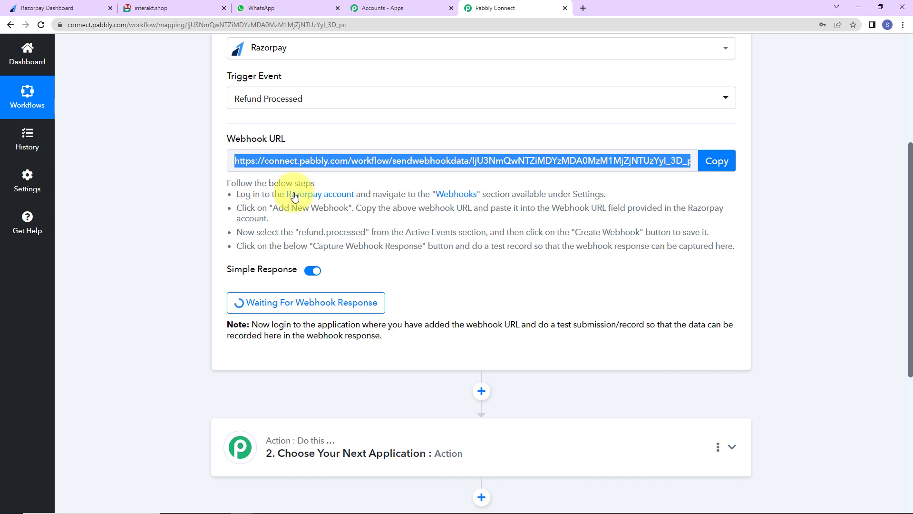
Step: In Razorpay's transactions, issue a full refund for the captured ₹499 payment created 01 May 2023, 12:46:51 pm
{"action": "left_click", "coordinate": [35, 9]}
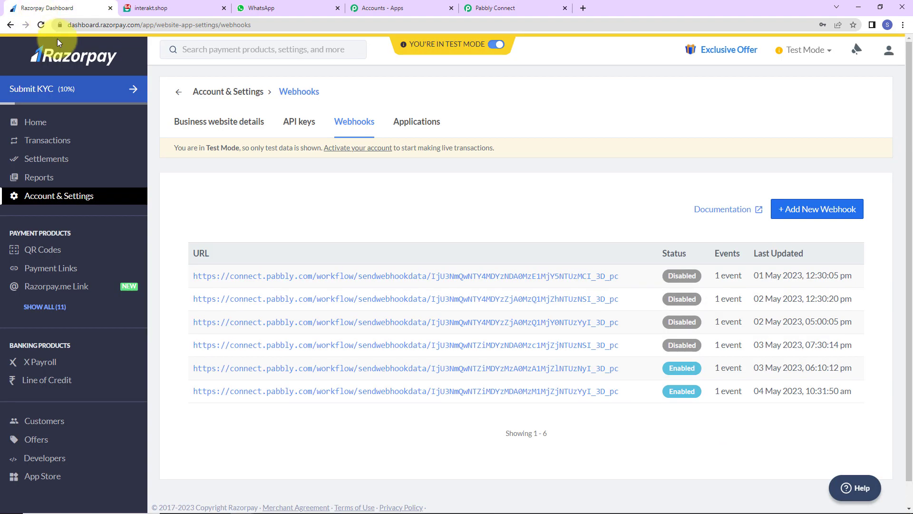
{"action": "left_click", "coordinate": [50, 142]}
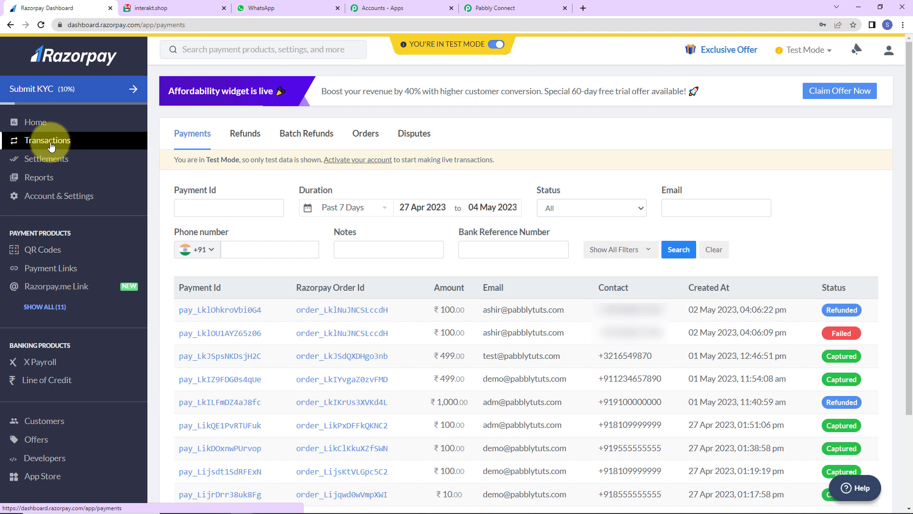
{"action": "scroll", "coordinate": [336, 281], "scroll_direction": "down", "scroll_amount": 3}
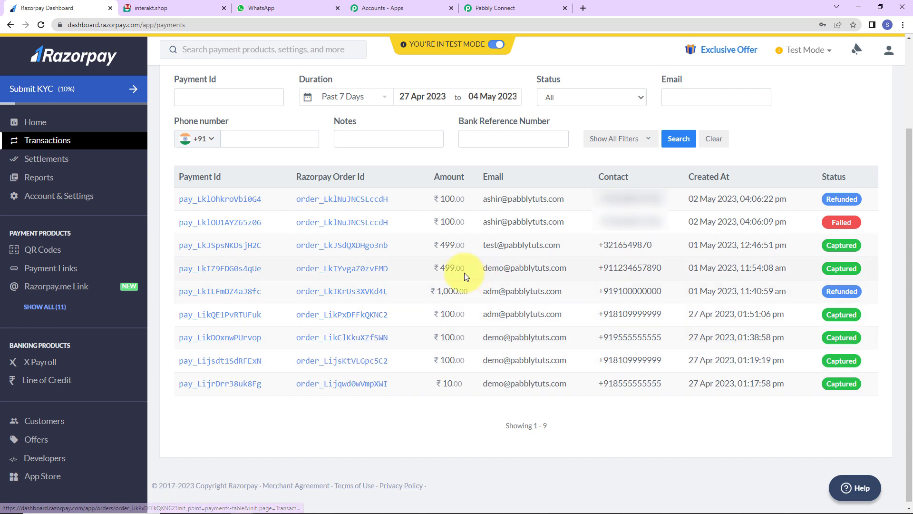
{"action": "left_click", "coordinate": [232, 249]}
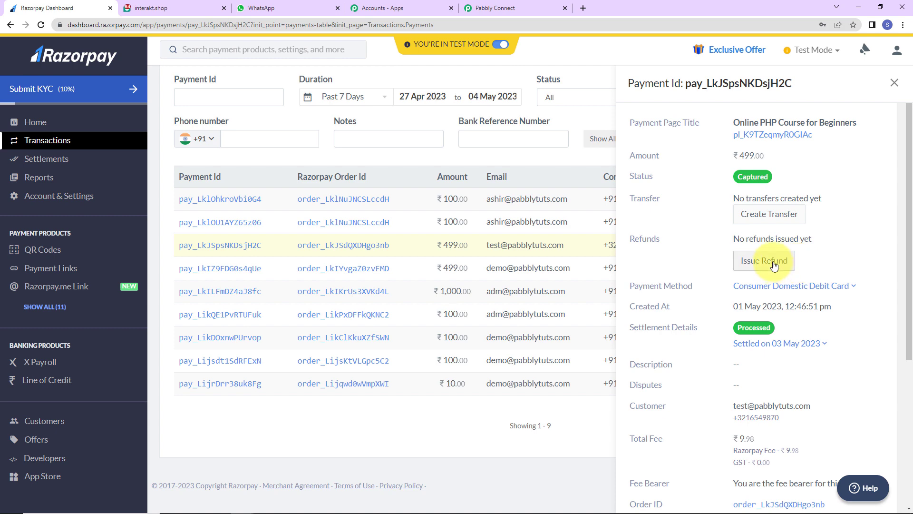
{"action": "left_click", "coordinate": [773, 266]}
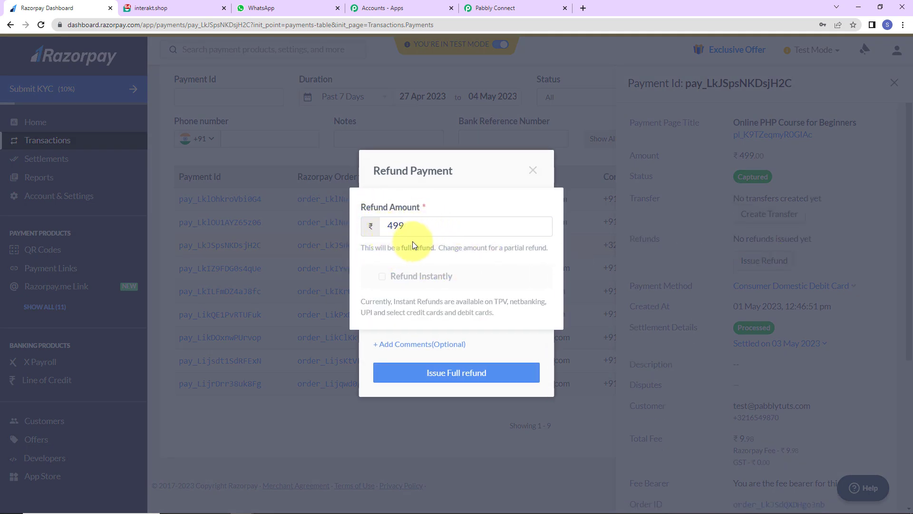
{"action": "left_click", "coordinate": [465, 377]}
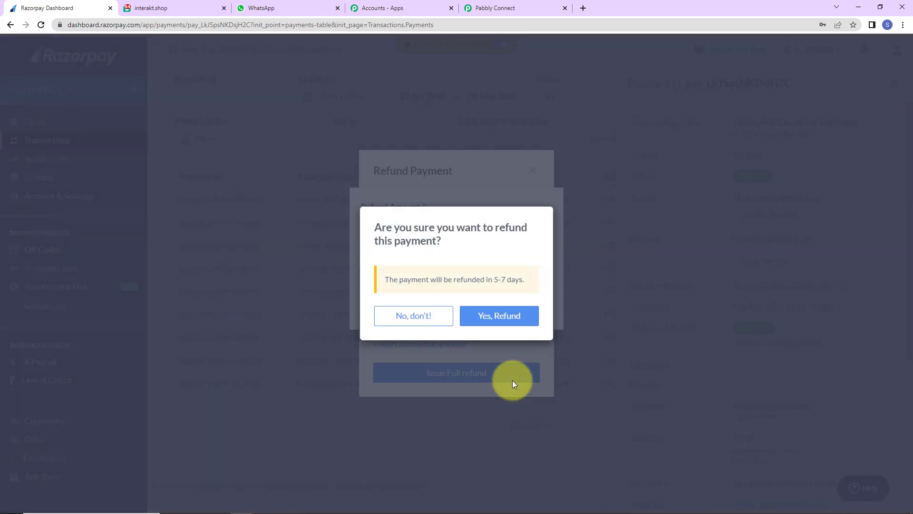
{"action": "left_click", "coordinate": [499, 317]}
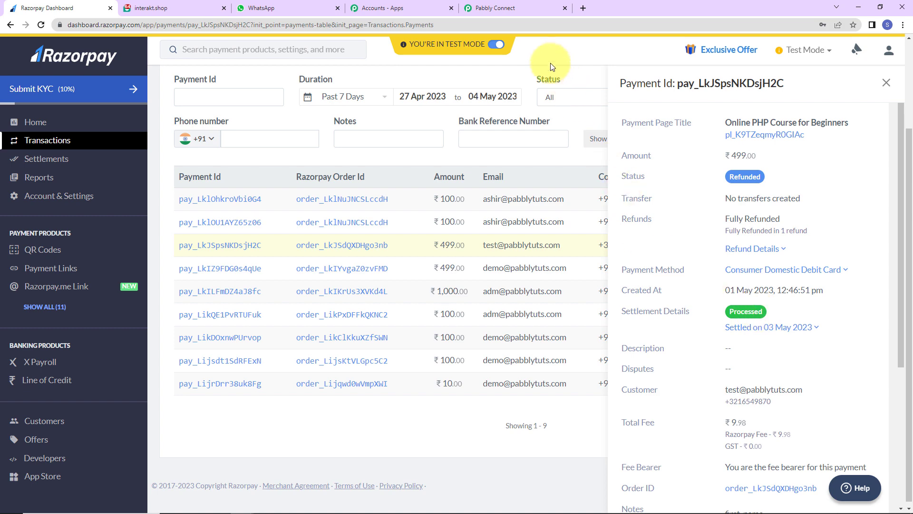
Step: Switch to the Pabbly Connect workflow and review the refund payload fields in the trigger's webhook response
{"action": "left_click", "coordinate": [515, 8]}
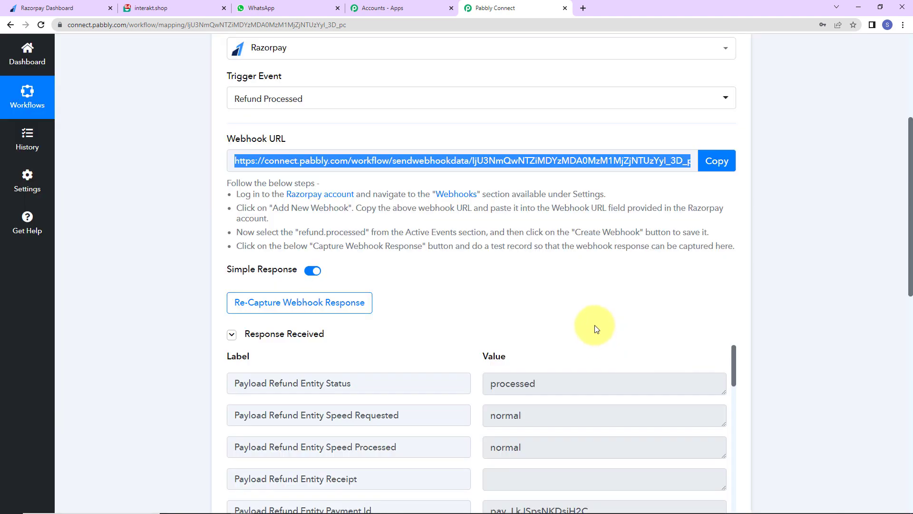
{"action": "scroll", "coordinate": [594, 319], "scroll_direction": "down", "scroll_amount": 2}
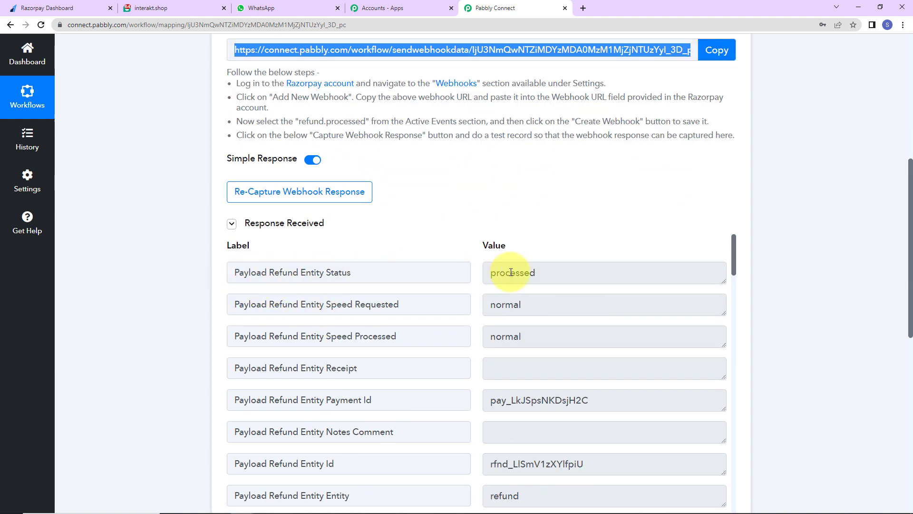
{"action": "scroll", "coordinate": [558, 273], "scroll_direction": "down", "scroll_amount": 2}
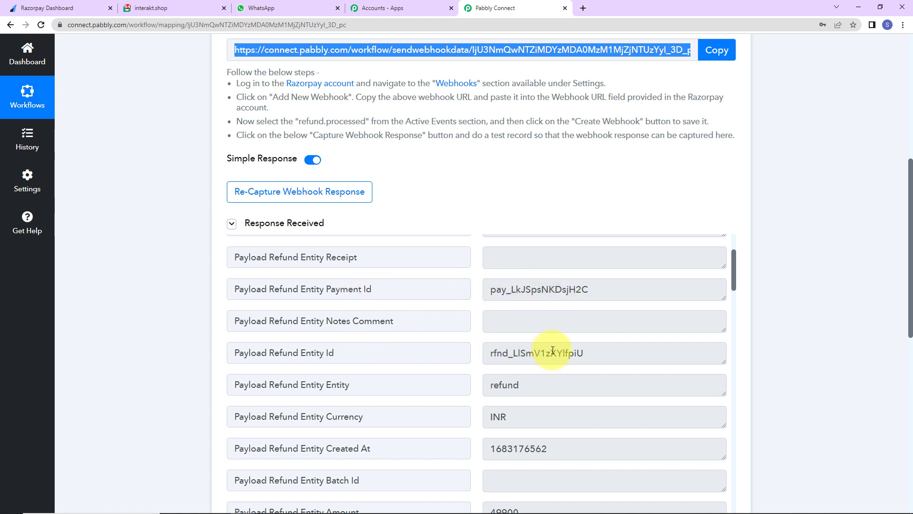
Step: Examine the refund amount, customer notes, course and remaining payment fields in the Razorpay trigger's webhook response
{"action": "scroll", "coordinate": [584, 371], "scroll_direction": "down", "scroll_amount": 2}
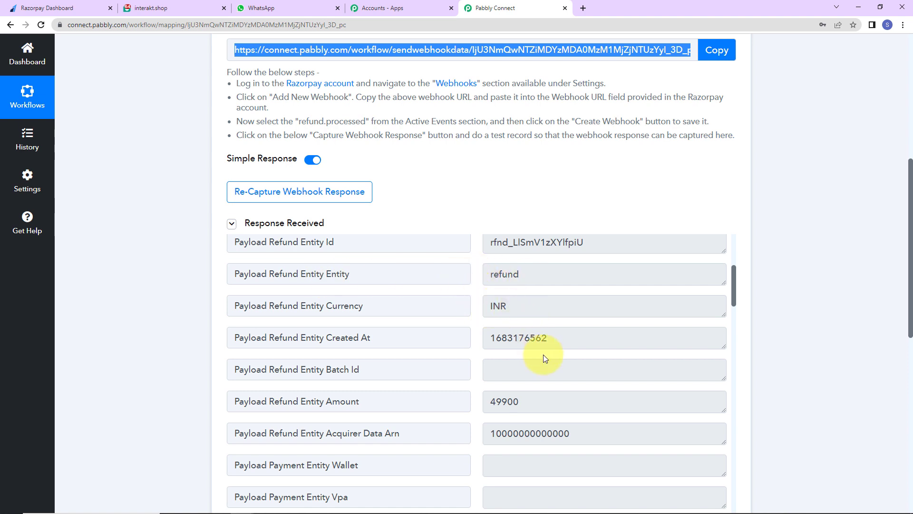
{"action": "scroll", "coordinate": [555, 361], "scroll_direction": "down", "scroll_amount": 3}
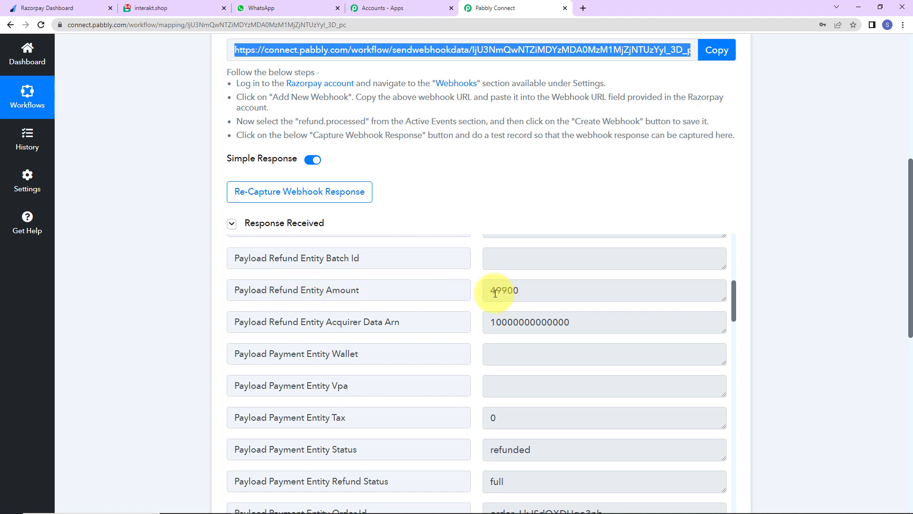
{"action": "left_click_drag", "start_coordinate": [484, 290], "coordinate": [535, 291]}
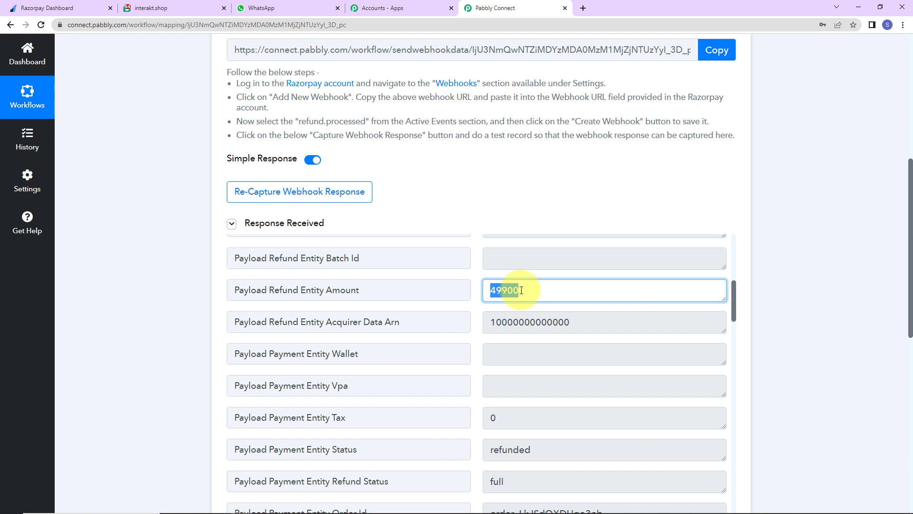
{"action": "left_click", "coordinate": [527, 291]}
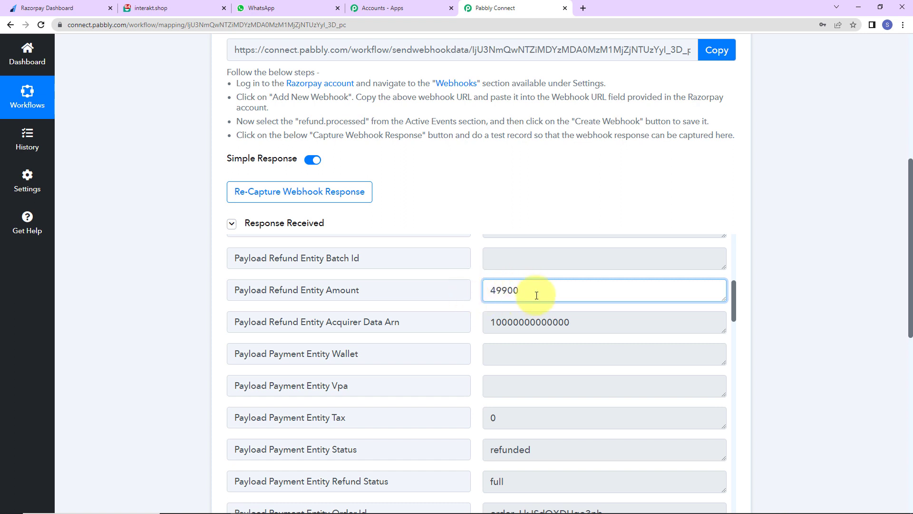
{"action": "scroll", "coordinate": [556, 310], "scroll_direction": "down", "scroll_amount": 5}
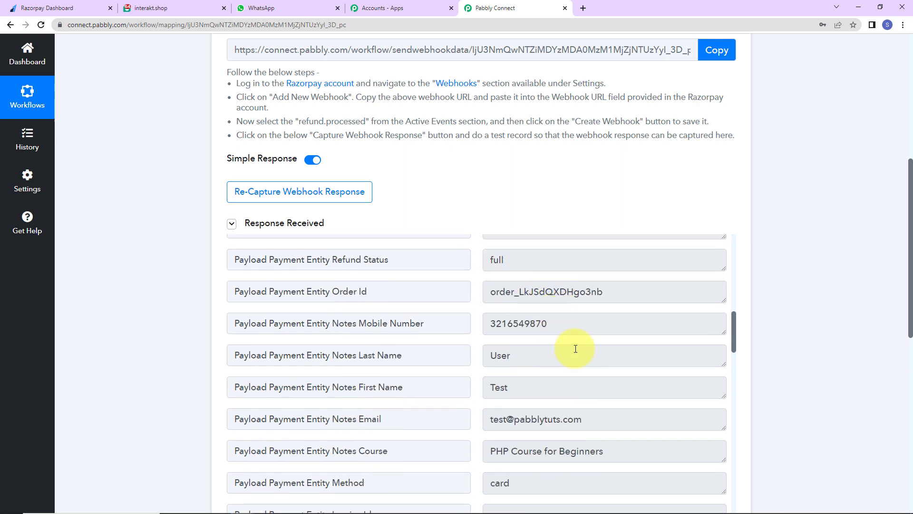
{"action": "scroll", "coordinate": [602, 363], "scroll_direction": "down", "scroll_amount": 1}
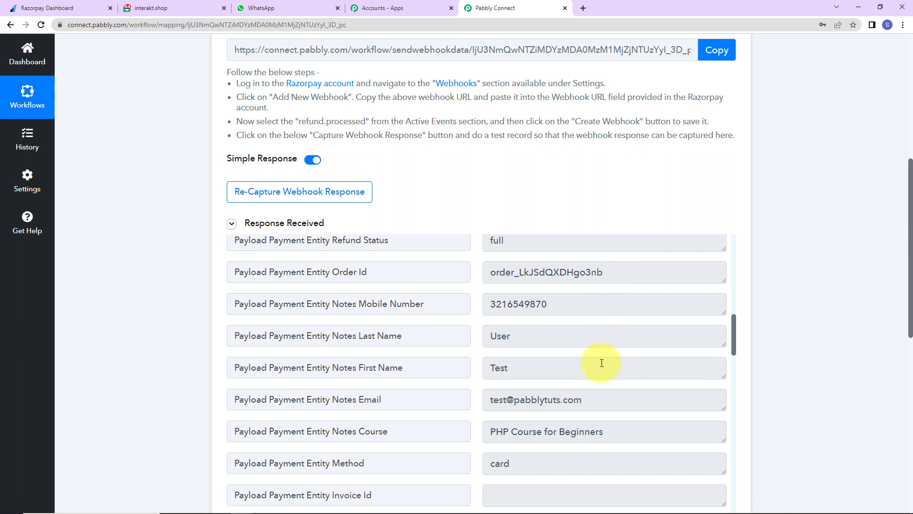
{"action": "scroll", "coordinate": [602, 362], "scroll_direction": "down", "scroll_amount": 2}
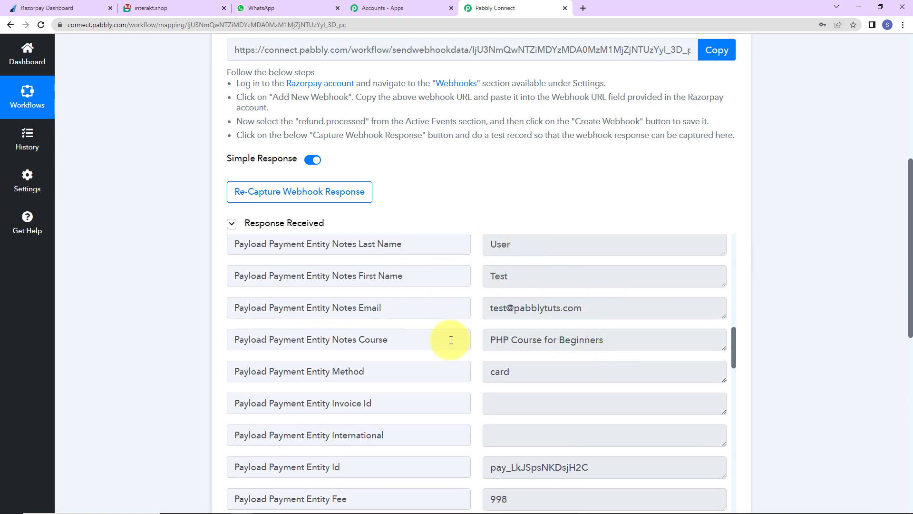
{"action": "left_click_drag", "start_coordinate": [493, 339], "coordinate": [623, 341]}
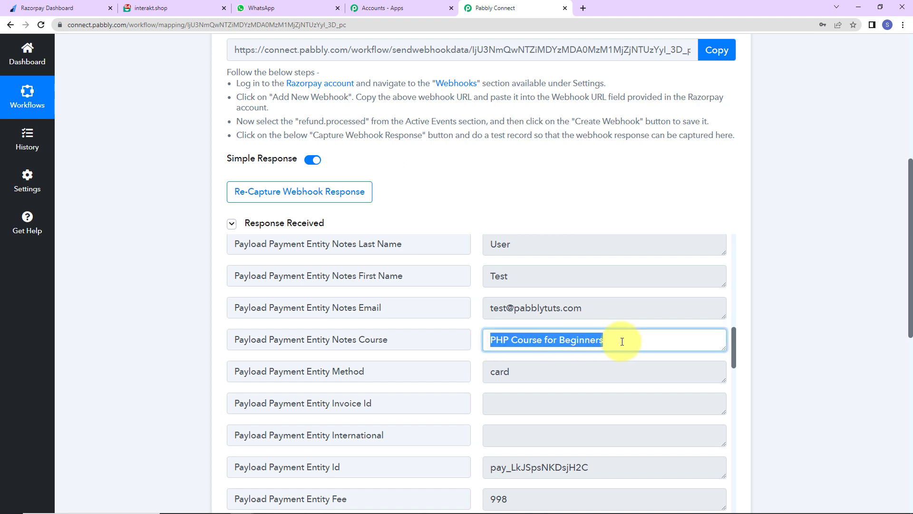
{"action": "scroll", "coordinate": [622, 342], "scroll_direction": "down", "scroll_amount": 2}
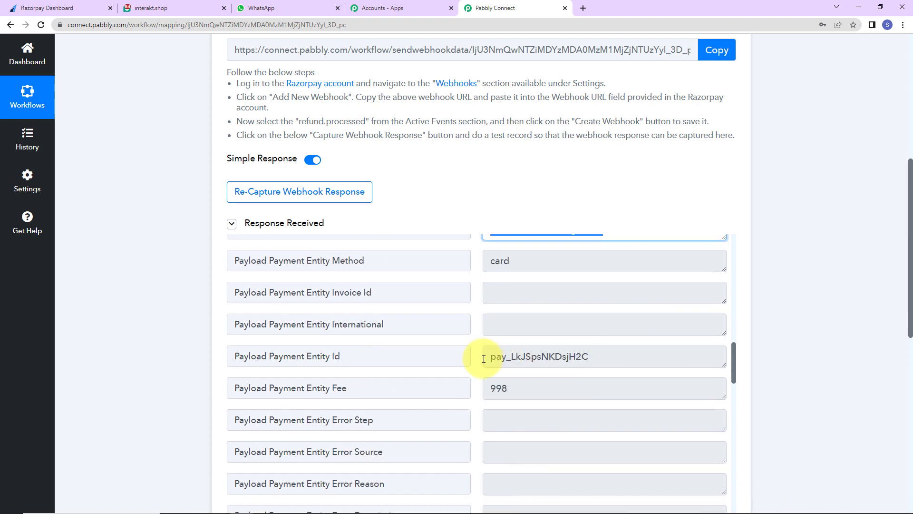
{"action": "scroll", "coordinate": [586, 361], "scroll_direction": "down", "scroll_amount": 6}
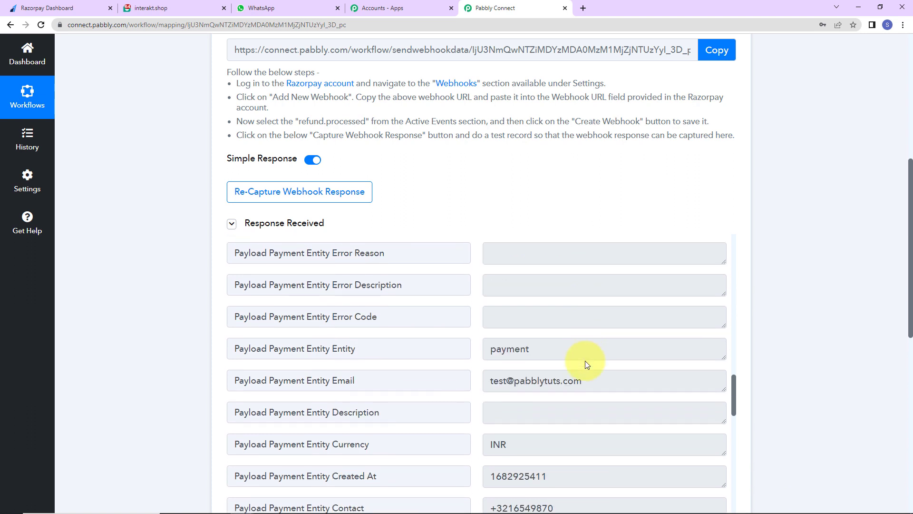
{"action": "scroll", "coordinate": [587, 364], "scroll_direction": "down", "scroll_amount": 8}
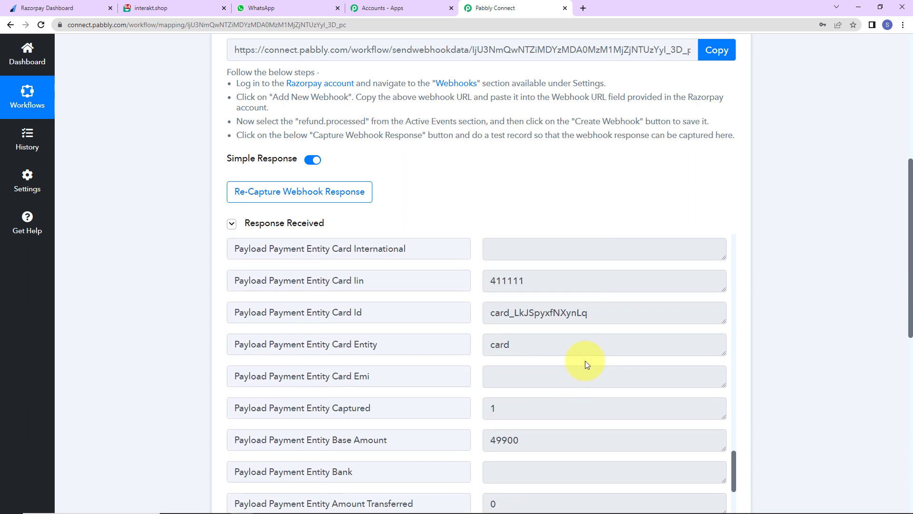
{"action": "scroll", "coordinate": [586, 365], "scroll_direction": "down", "scroll_amount": 12}
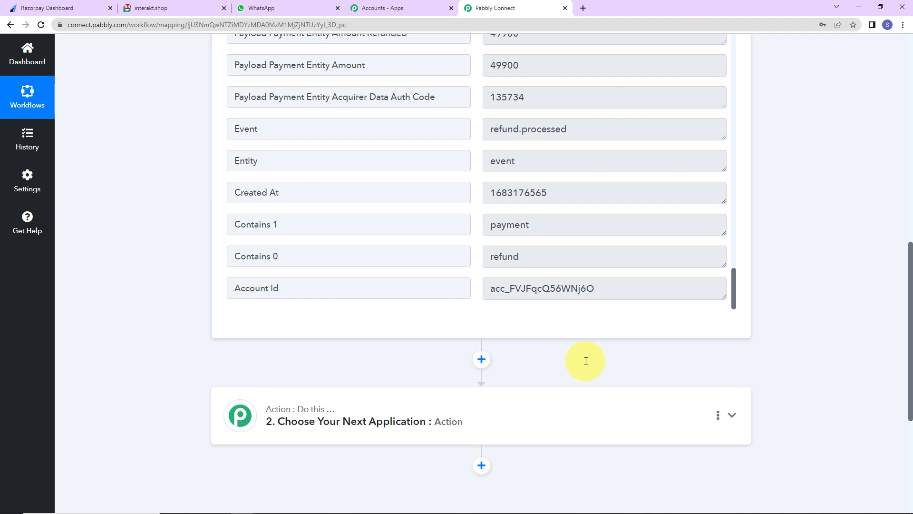
Step: Set the workflow's second step to Number Formatter by Pabbly with the Perform Math Operation event and connect it
{"action": "scroll", "coordinate": [572, 330], "scroll_direction": "down", "scroll_amount": 5}
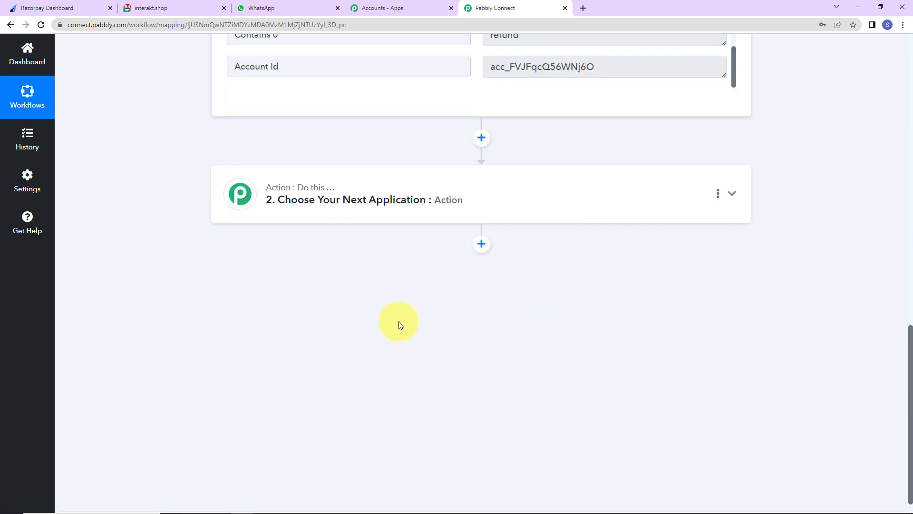
{"action": "left_click", "coordinate": [316, 204]}
{"action": "left_click", "coordinate": [311, 259]}
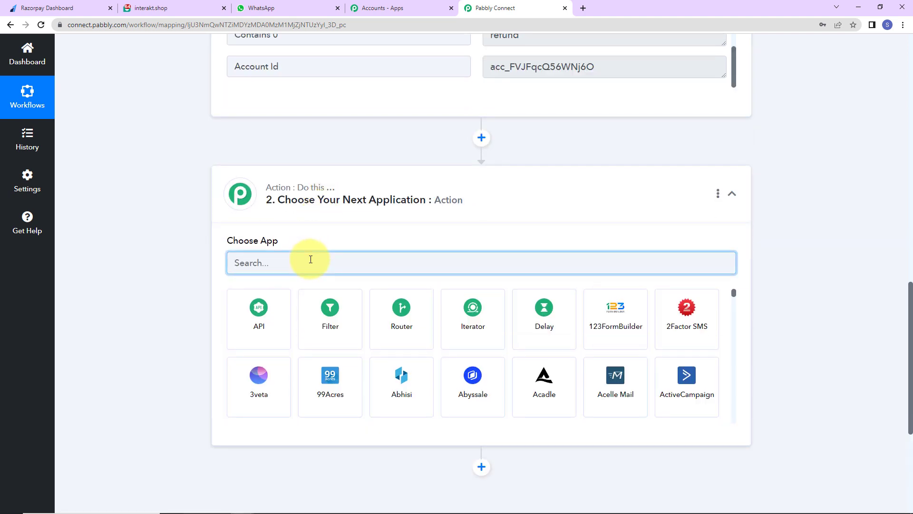
{"action": "type", "text": "number"}
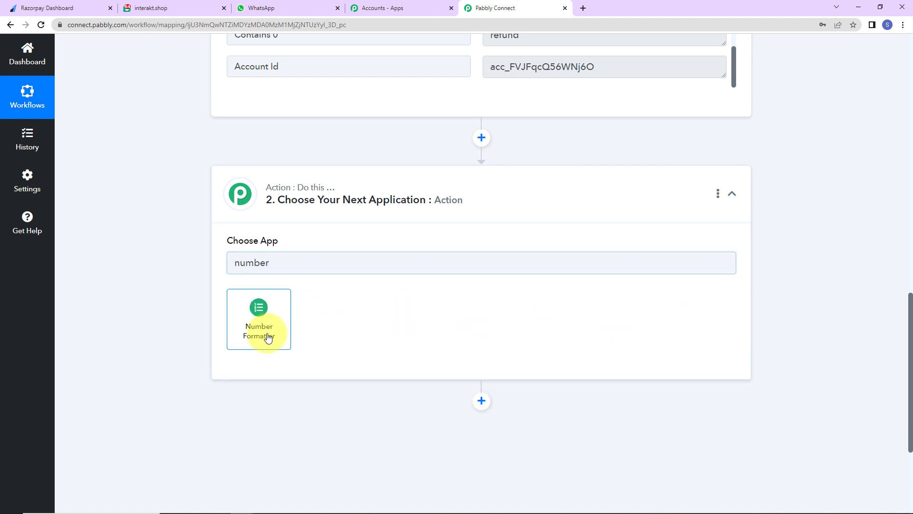
{"action": "left_click", "coordinate": [266, 337]}
{"action": "left_click", "coordinate": [255, 310]}
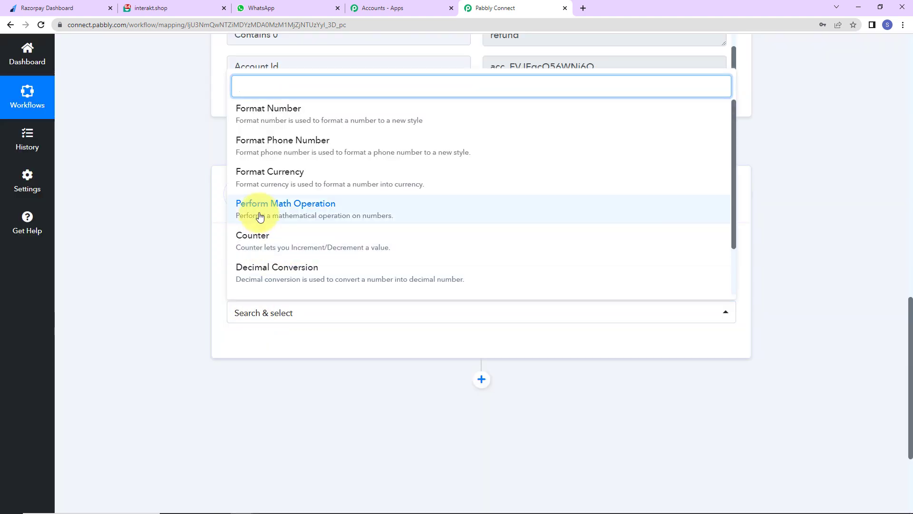
{"action": "left_click", "coordinate": [257, 209]}
{"action": "left_click", "coordinate": [265, 351]}
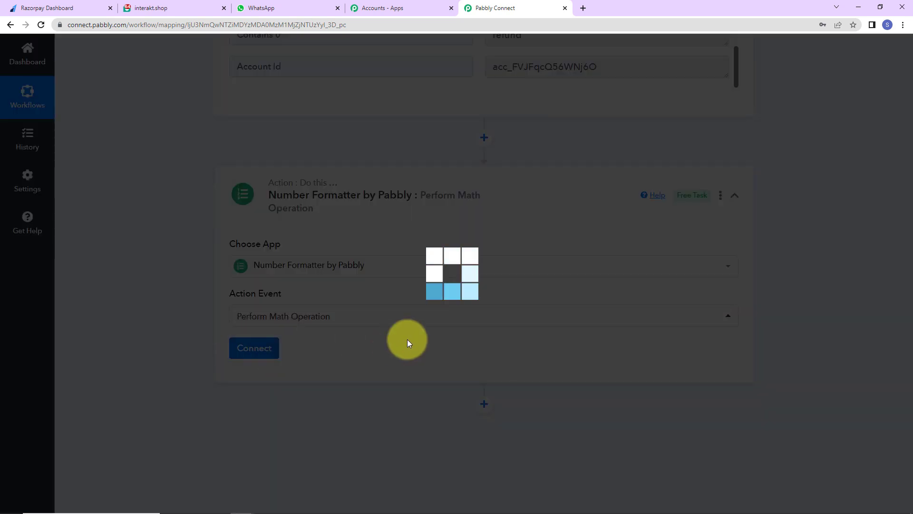
Step: Fill the math operation's Numbers with the mapped Payload Refund Entity Amount from the Razorpay step followed by ",100"
{"action": "scroll", "coordinate": [328, 278], "scroll_direction": "down", "scroll_amount": 5}
{"action": "left_click", "coordinate": [287, 196]}
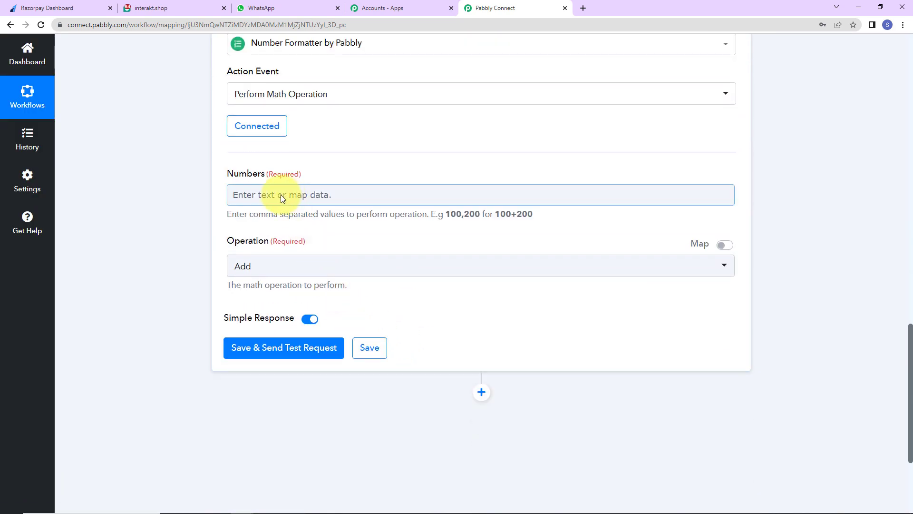
{"action": "left_click", "coordinate": [278, 192]}
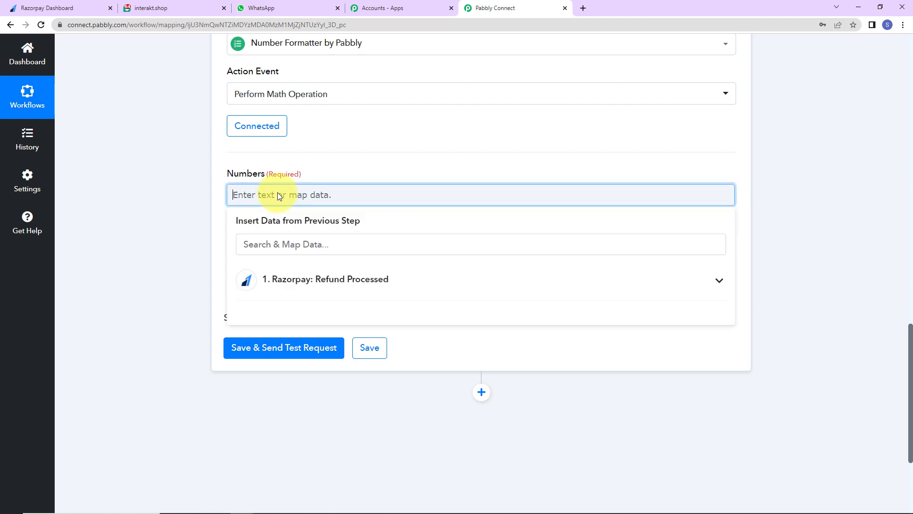
{"action": "left_click", "coordinate": [285, 281]}
{"action": "scroll", "coordinate": [266, 310], "scroll_direction": "down", "scroll_amount": 5}
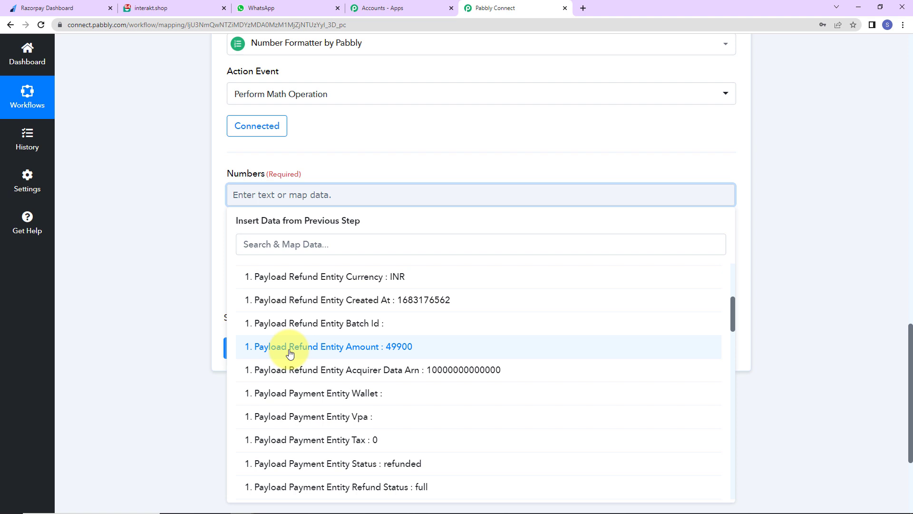
{"action": "left_click", "coordinate": [289, 351]}
{"action": "left_click", "coordinate": [159, 254]}
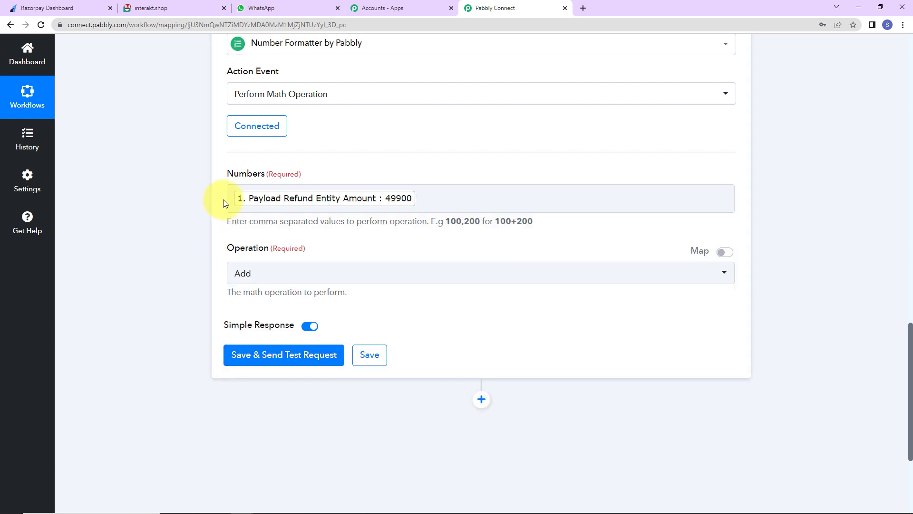
{"action": "left_click", "coordinate": [367, 195]}
{"action": "left_click", "coordinate": [227, 214]}
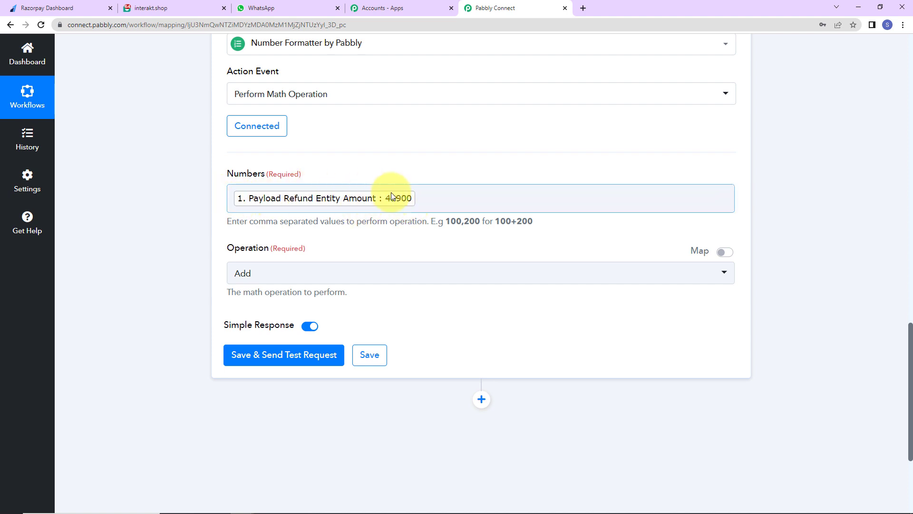
{"action": "left_click", "coordinate": [440, 197]}
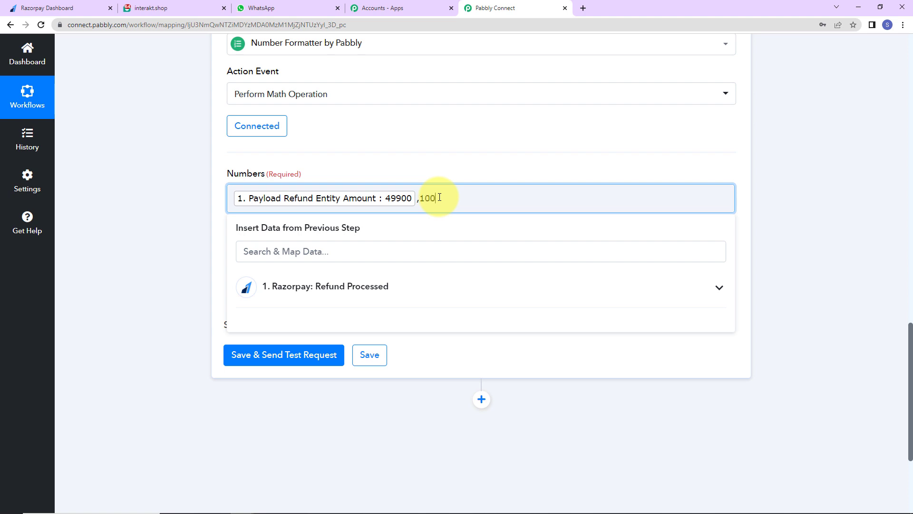
{"action": "left_click", "coordinate": [147, 252]}
Step: Set the math operation to Divide, save it with a test request and check the returned result
{"action": "left_click", "coordinate": [267, 279]}
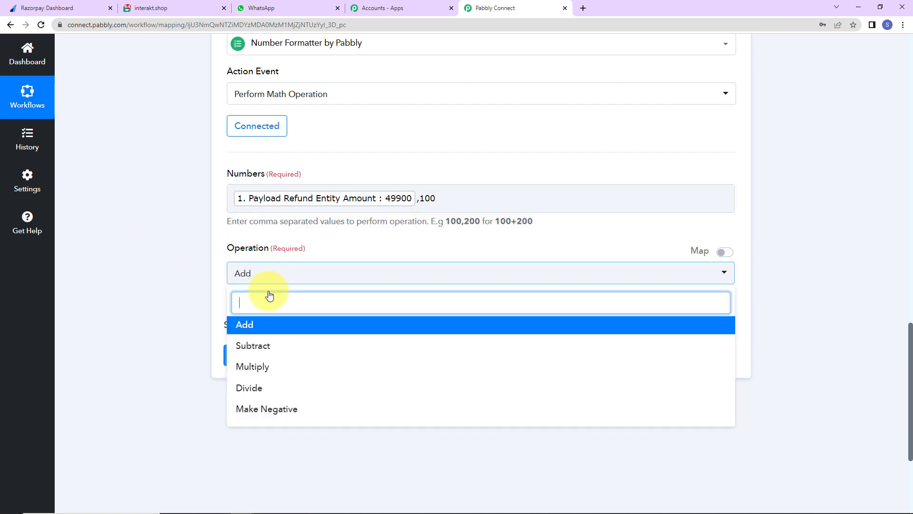
{"action": "left_click", "coordinate": [249, 388]}
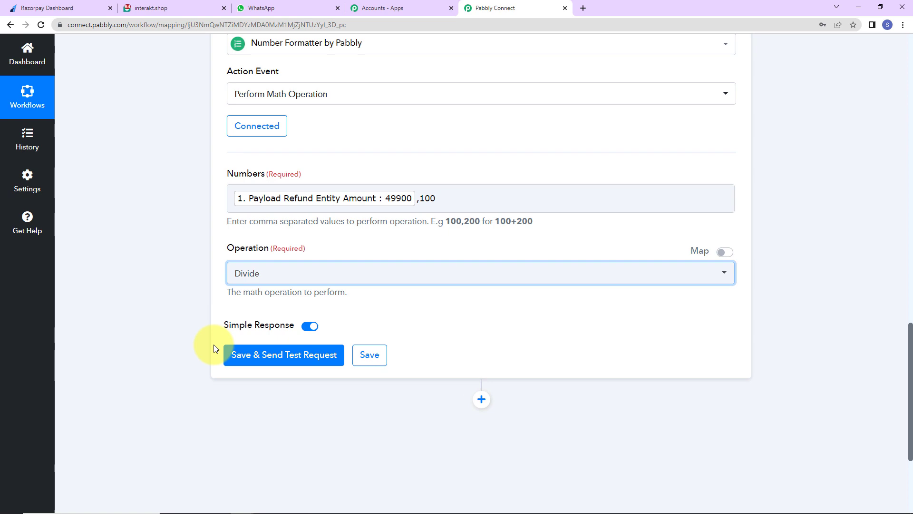
{"action": "left_click", "coordinate": [235, 358]}
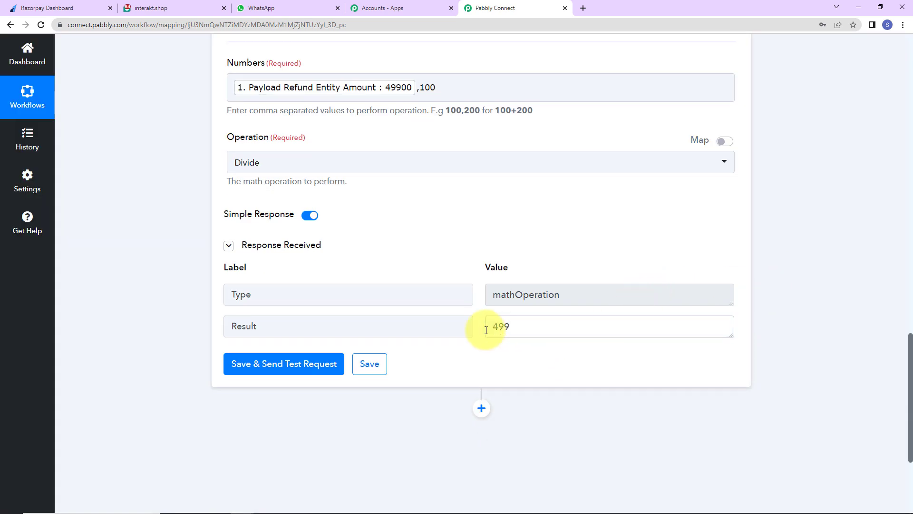
{"action": "left_click_drag", "start_coordinate": [484, 328], "coordinate": [772, 366]}
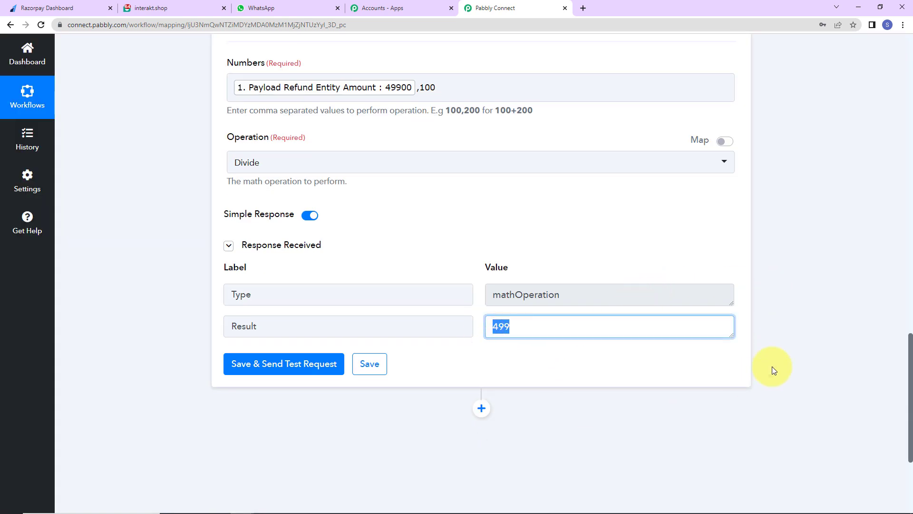
{"action": "left_click", "coordinate": [806, 301]}
Step: Add an Interakt action with the Send WhatsApp Template Message event below the Number Formatter and open its account connection setup
{"action": "scroll", "coordinate": [637, 241], "scroll_direction": "down", "scroll_amount": 4}
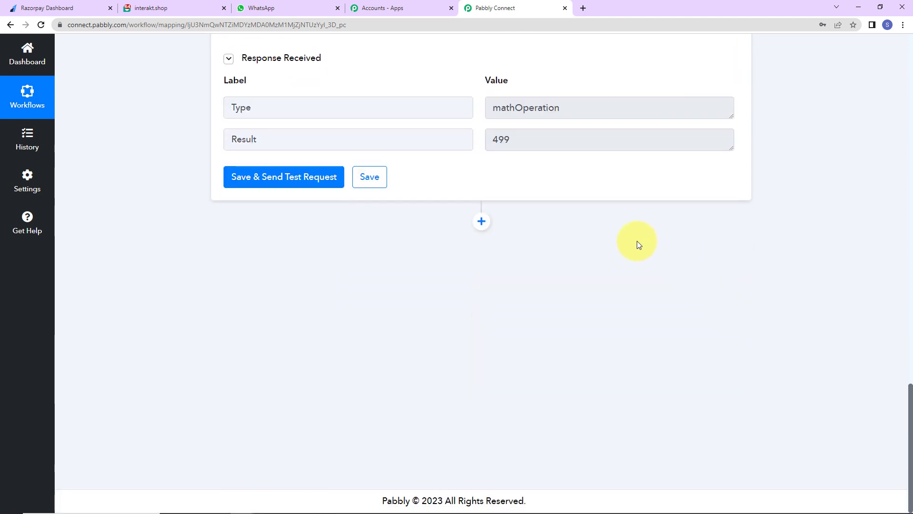
{"action": "left_click", "coordinate": [481, 221]}
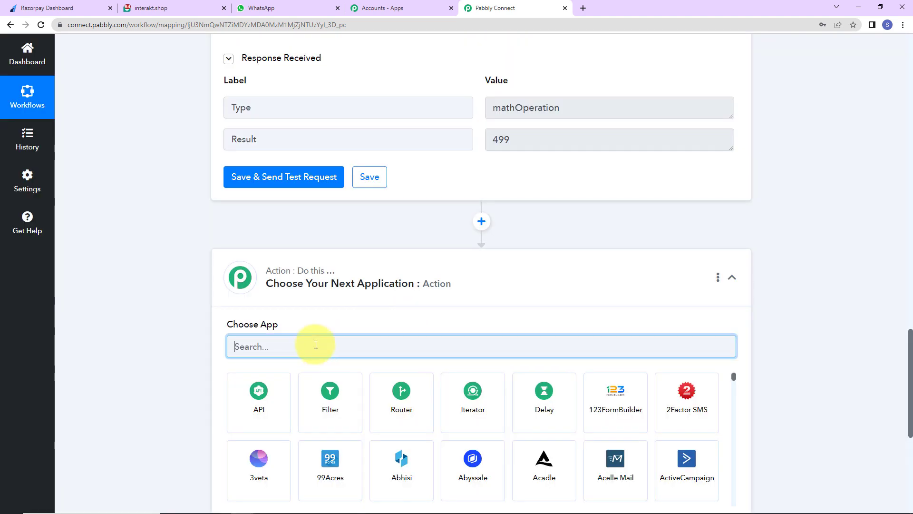
{"action": "type", "text": "inte"}
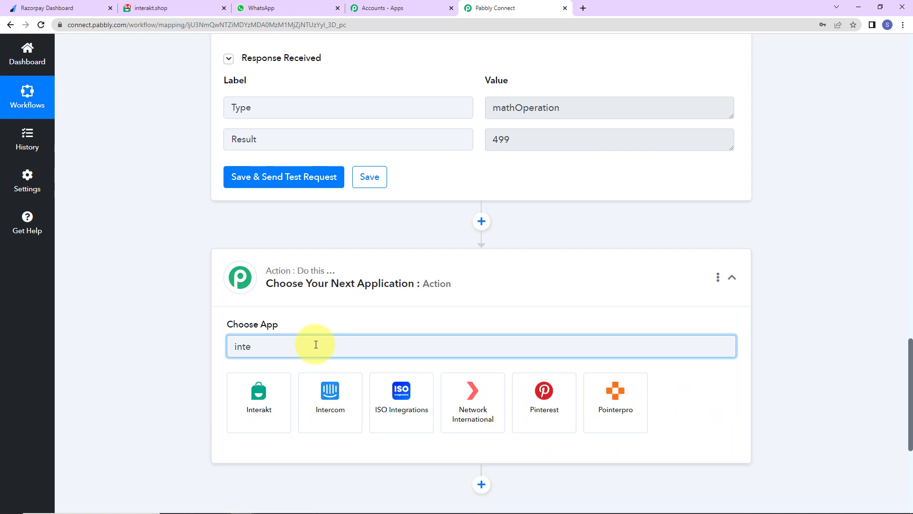
{"action": "left_click", "coordinate": [256, 390]}
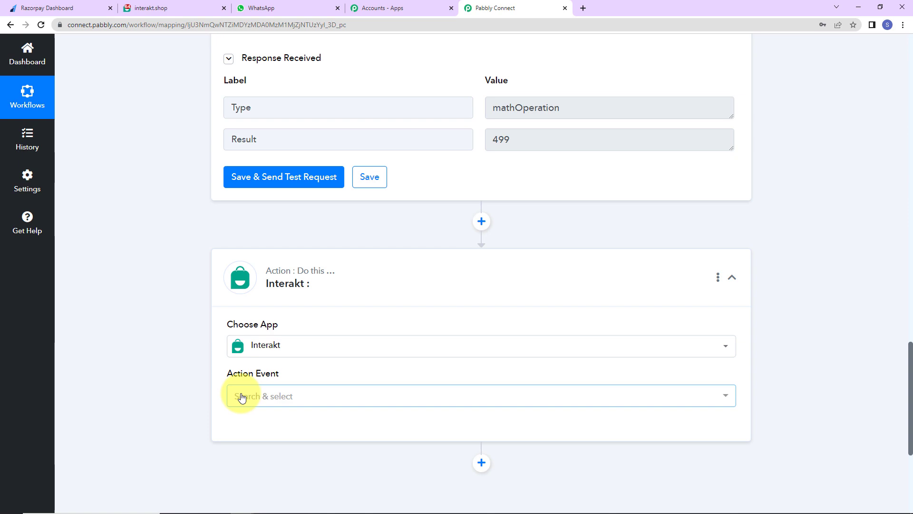
{"action": "left_click", "coordinate": [241, 397]}
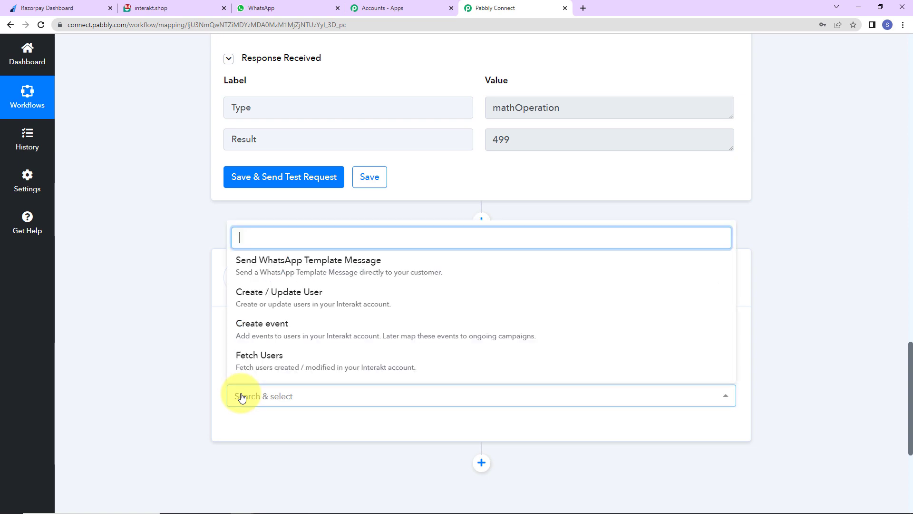
{"action": "left_click", "coordinate": [261, 267]}
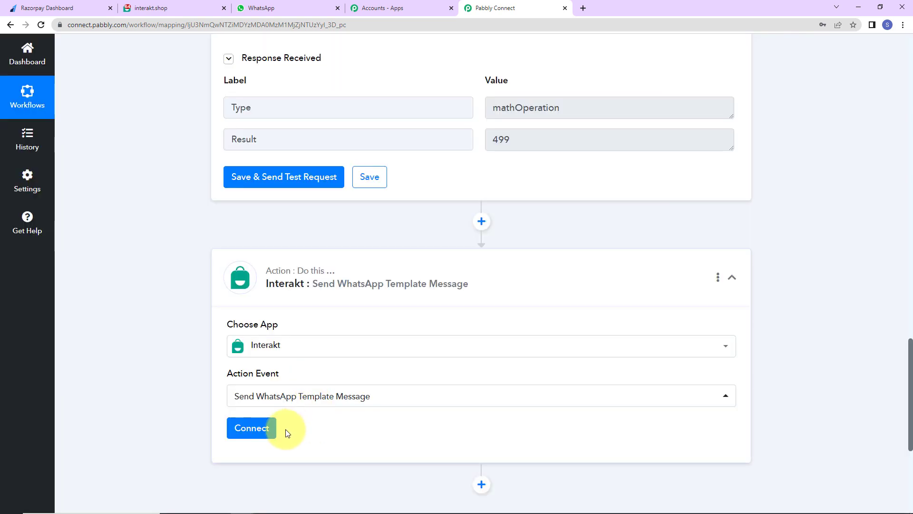
{"action": "left_click", "coordinate": [251, 427]}
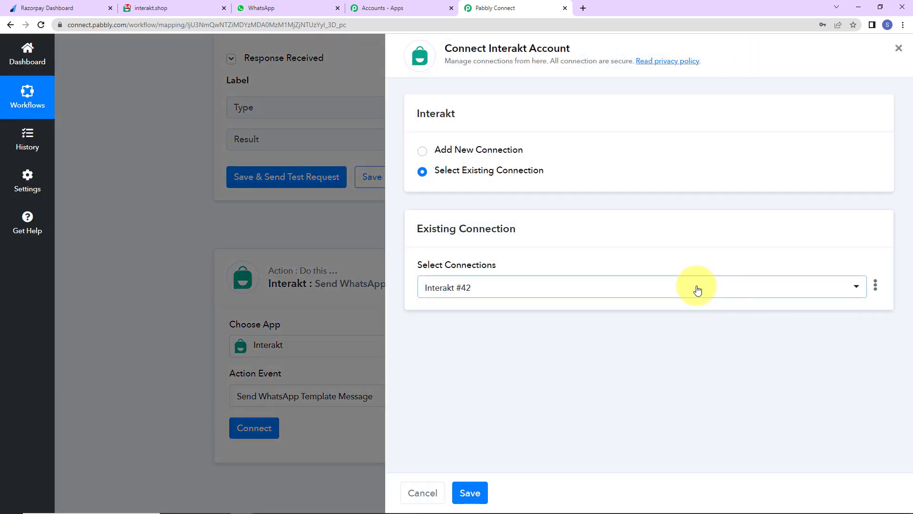
{"action": "left_click_drag", "start_coordinate": [444, 48], "coordinate": [588, 46]}
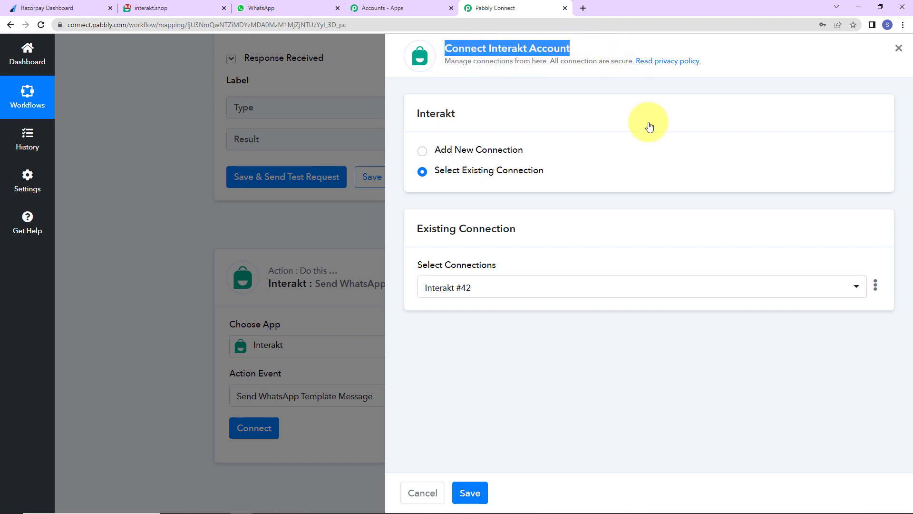
Step: Create a new Interakt connection using the Secret Key copied from Interakt's Developer Settings and save it
{"action": "left_click", "coordinate": [422, 150]}
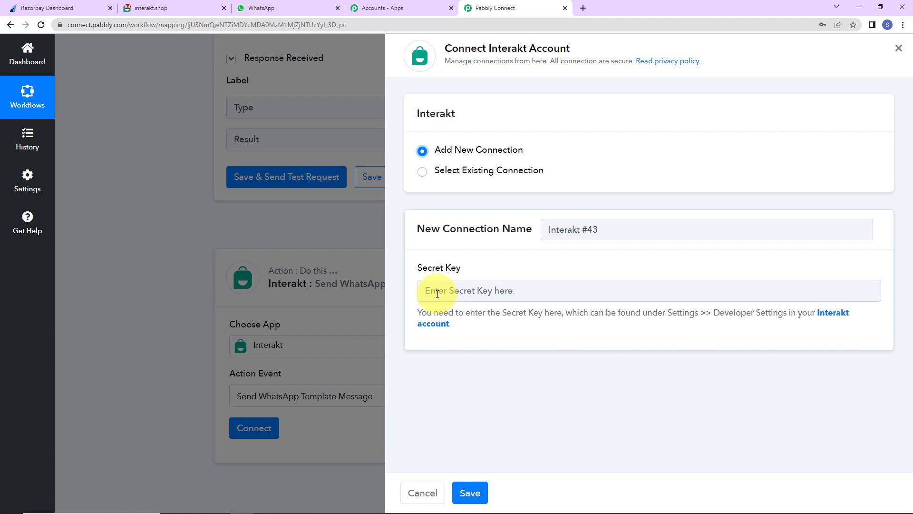
{"action": "left_click", "coordinate": [836, 312]}
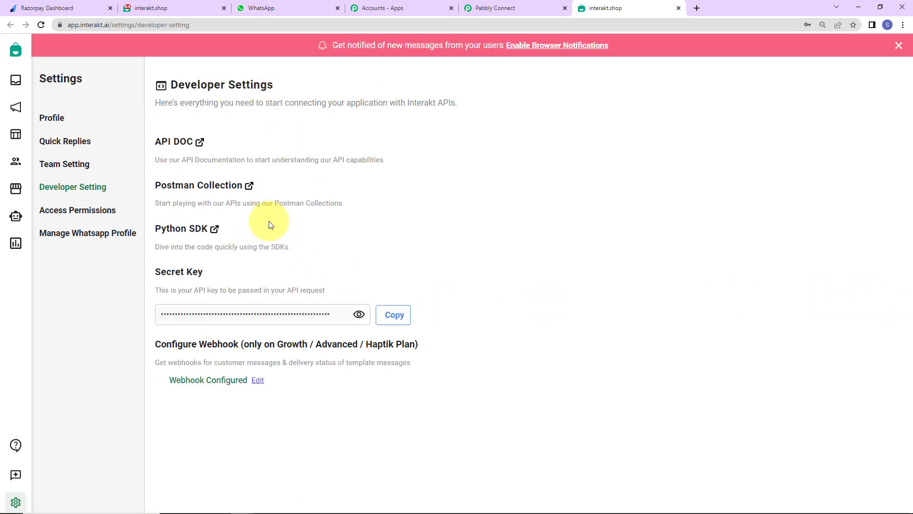
{"action": "left_click", "coordinate": [395, 315]}
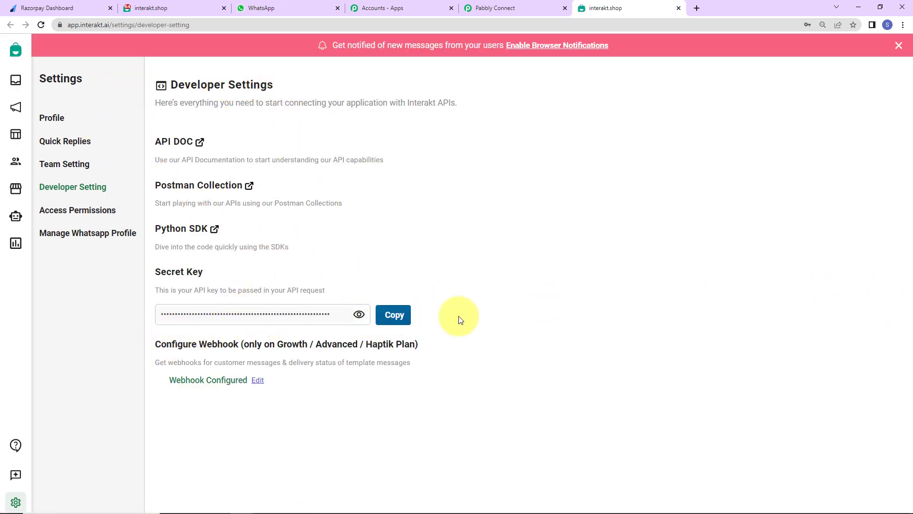
{"action": "left_click", "coordinate": [504, 9]}
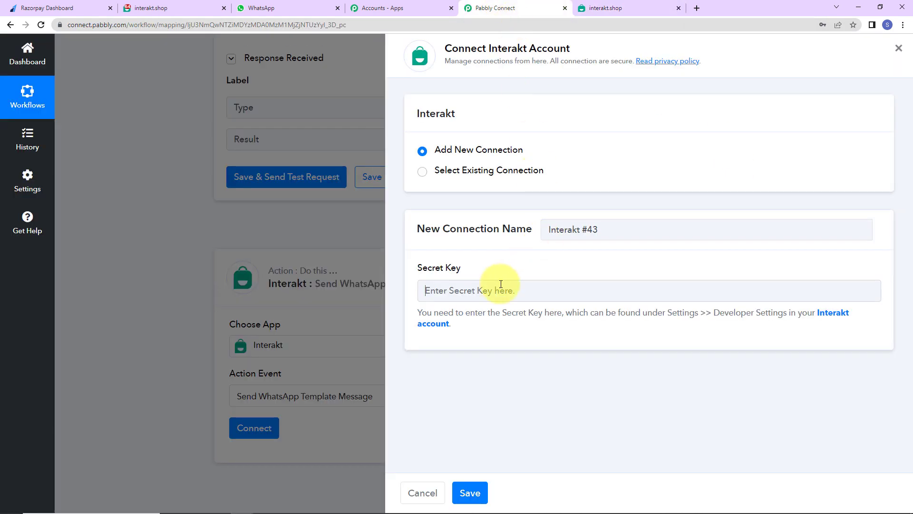
{"action": "left_click", "coordinate": [501, 285]}
{"action": "key", "text": "ctrl+v"}
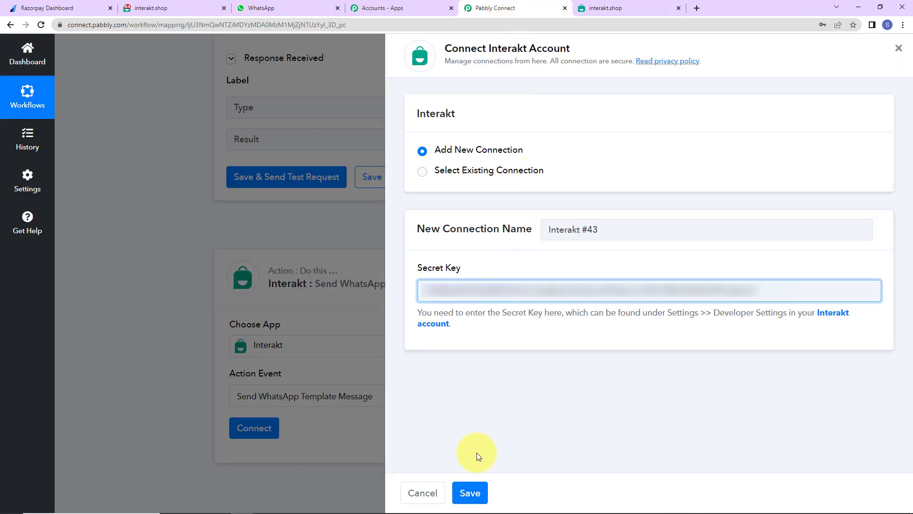
{"action": "left_click", "coordinate": [479, 494]}
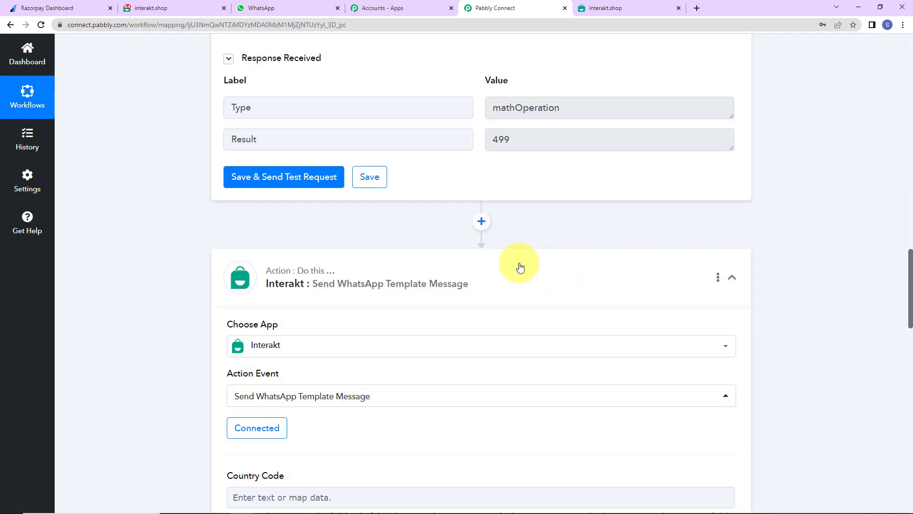
Step: Map the Full Phone Number to the Payload Payment Entity Contact from the Razorpay Refund Processed step
{"action": "scroll", "coordinate": [520, 266], "scroll_direction": "down", "scroll_amount": 4}
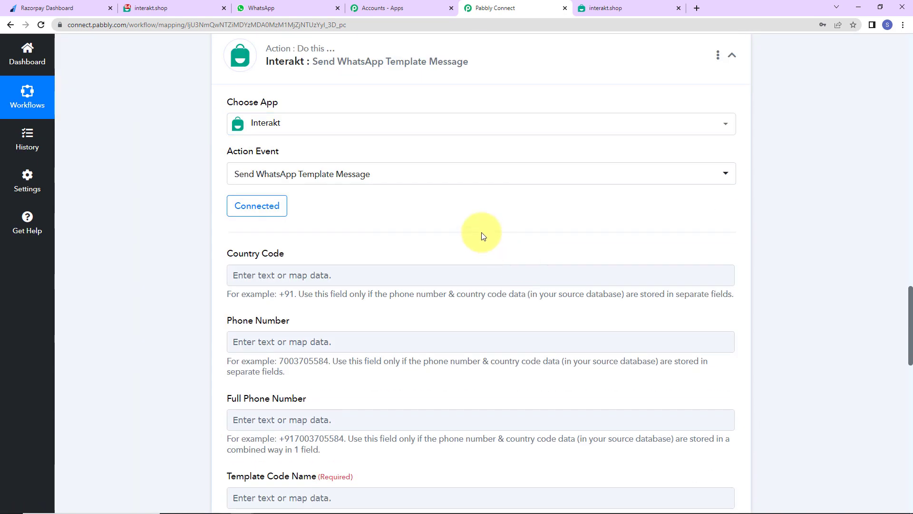
{"action": "scroll", "coordinate": [476, 229], "scroll_direction": "down", "scroll_amount": 2}
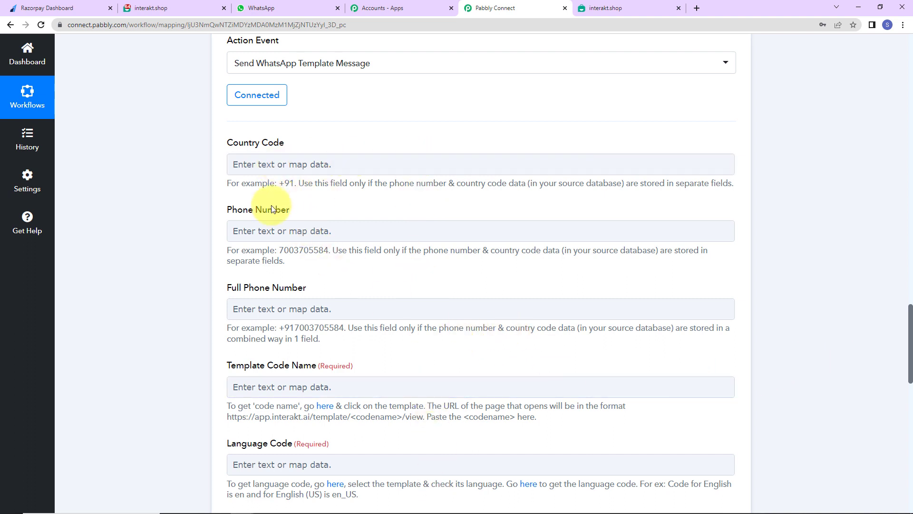
{"action": "left_click", "coordinate": [304, 231]}
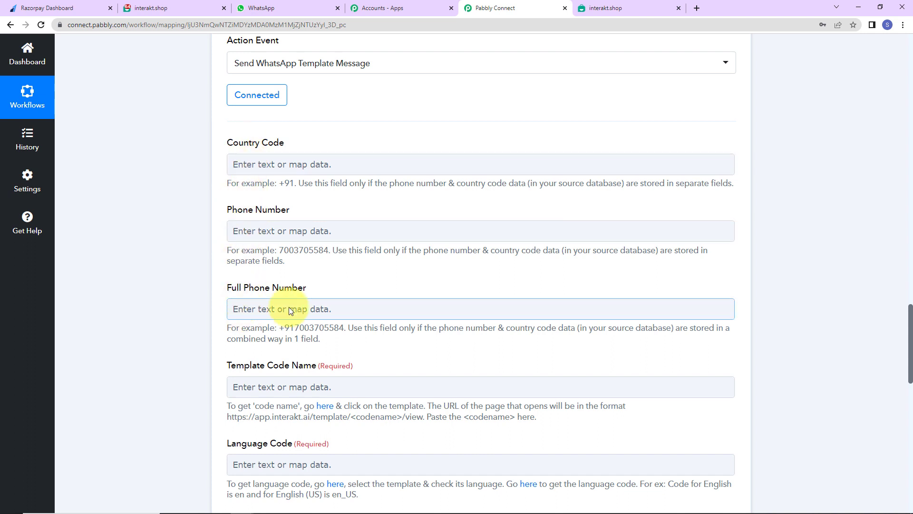
{"action": "scroll", "coordinate": [265, 259], "scroll_direction": "down", "scroll_amount": 3}
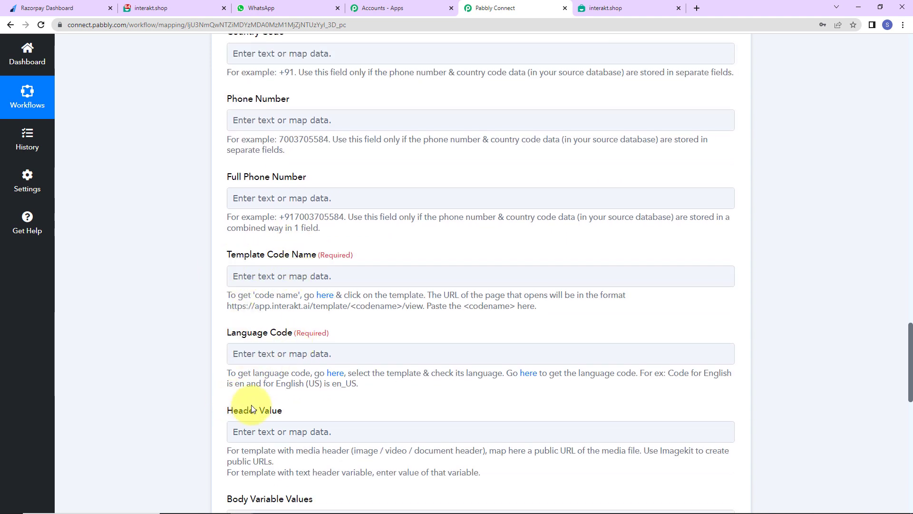
{"action": "scroll", "coordinate": [423, 309], "scroll_direction": "up", "scroll_amount": 3}
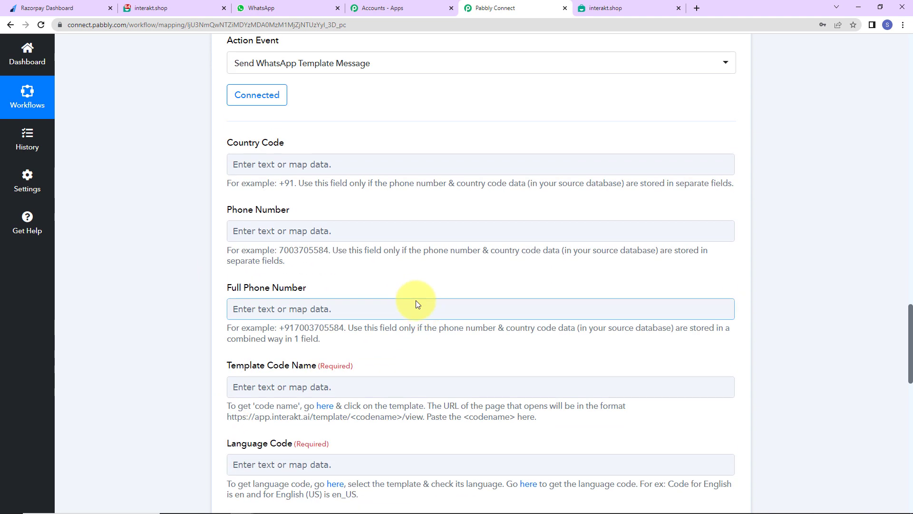
{"action": "scroll", "coordinate": [414, 277], "scroll_direction": "down", "scroll_amount": 3}
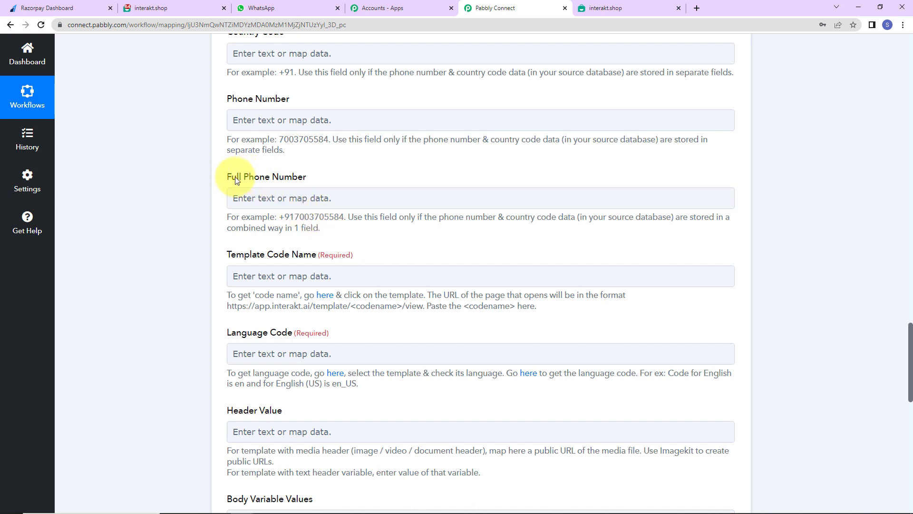
{"action": "left_click", "coordinate": [273, 201]}
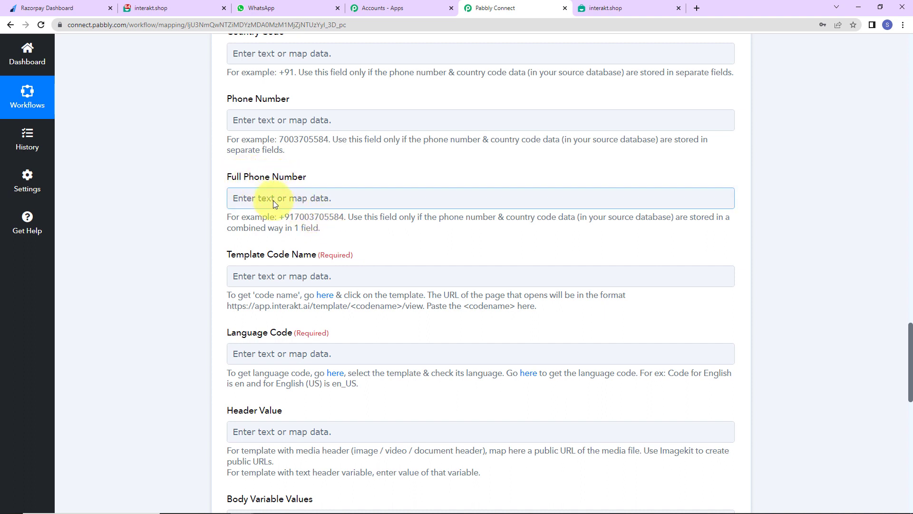
{"action": "left_click", "coordinate": [273, 201]}
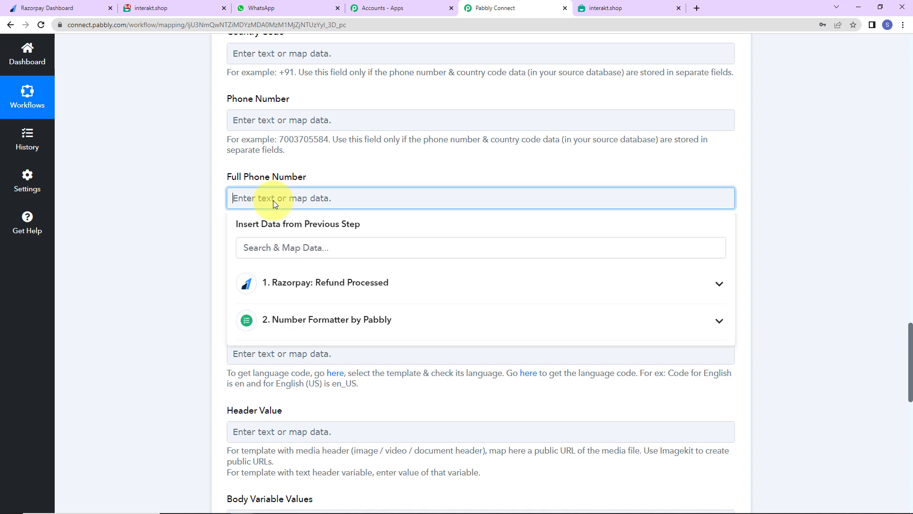
{"action": "left_click", "coordinate": [305, 295]}
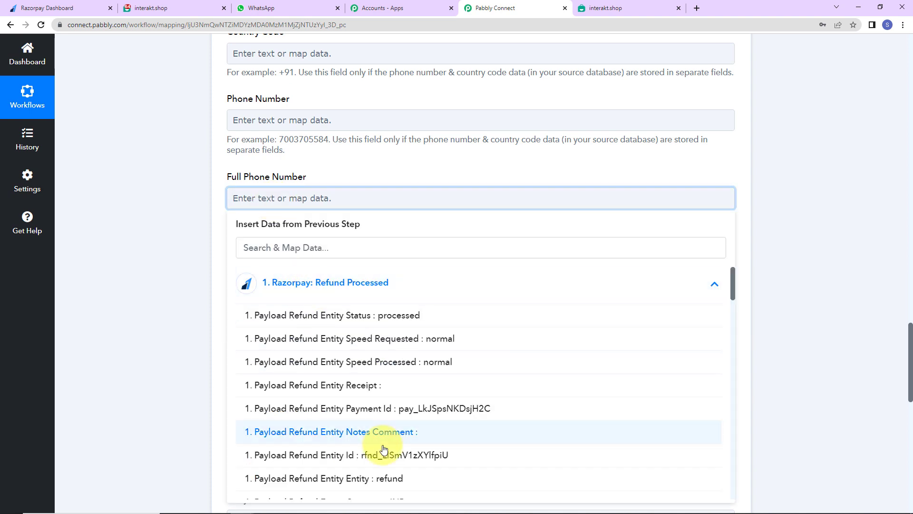
{"action": "scroll", "coordinate": [386, 450], "scroll_direction": "down", "scroll_amount": 6}
{"action": "scroll", "coordinate": [384, 450], "scroll_direction": "down", "scroll_amount": 8}
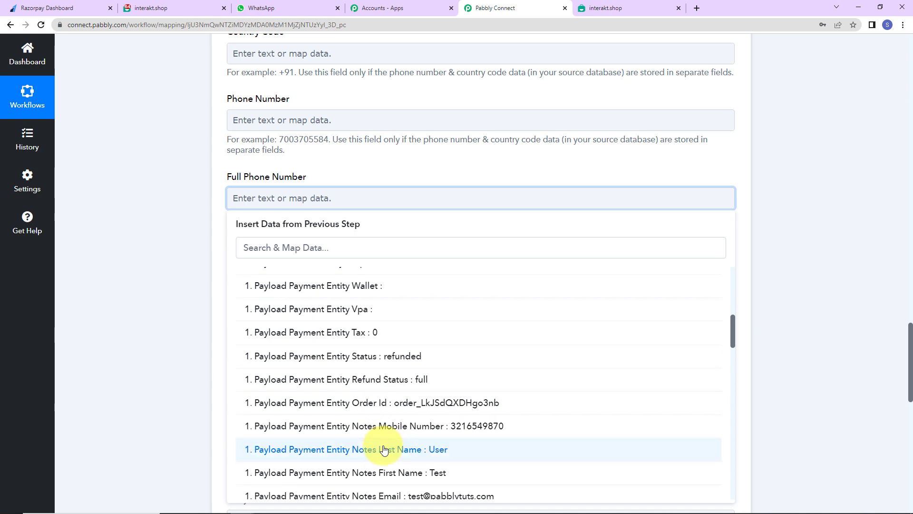
{"action": "left_click", "coordinate": [383, 389]}
{"action": "left_click", "coordinate": [91, 236]}
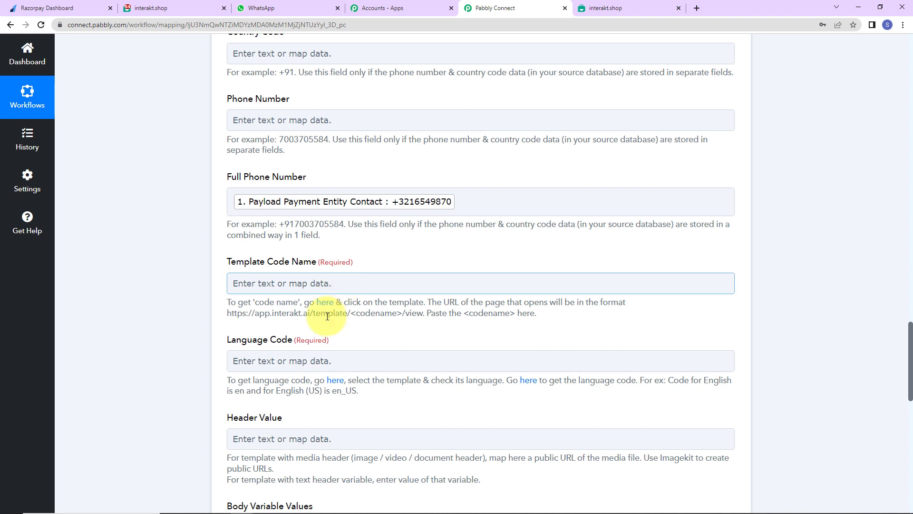
Step: Open the Refund Processed template from Interakt's active WhatsApp templates and review its message content
{"action": "left_click", "coordinate": [325, 302]}
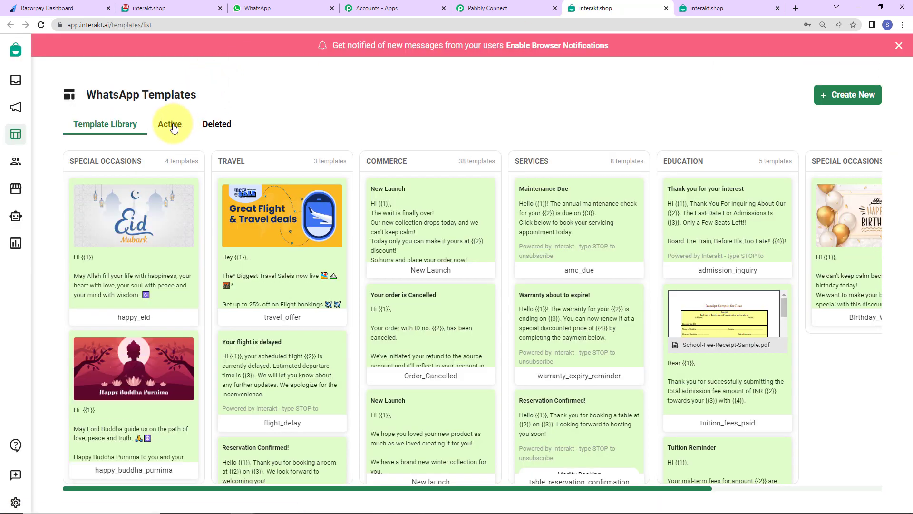
{"action": "left_click", "coordinate": [170, 123]}
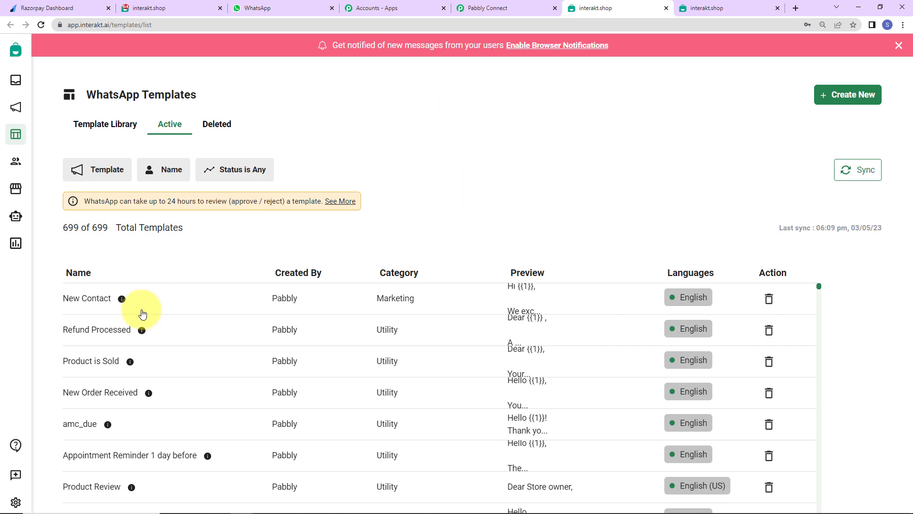
{"action": "scroll", "coordinate": [191, 300], "scroll_direction": "down", "scroll_amount": 5}
{"action": "scroll", "coordinate": [192, 300], "scroll_direction": "down", "scroll_amount": 2}
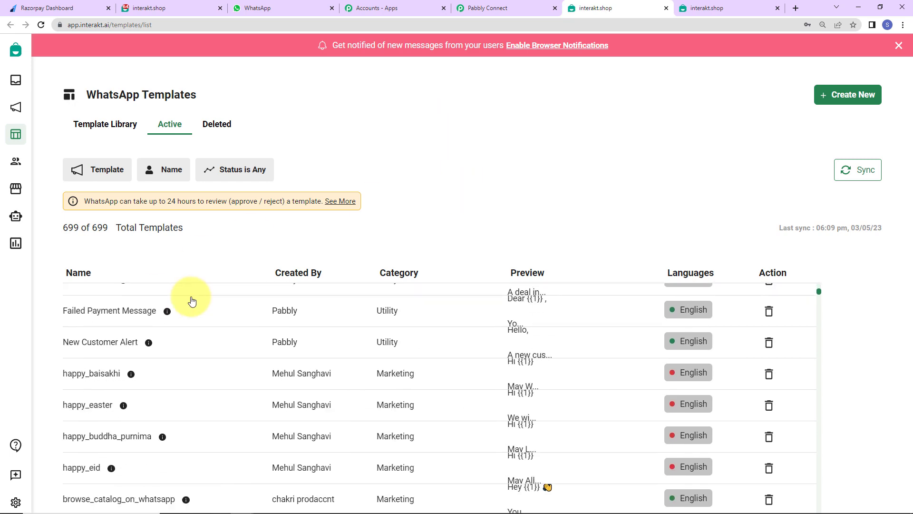
{"action": "scroll", "coordinate": [191, 301], "scroll_direction": "up", "scroll_amount": 7}
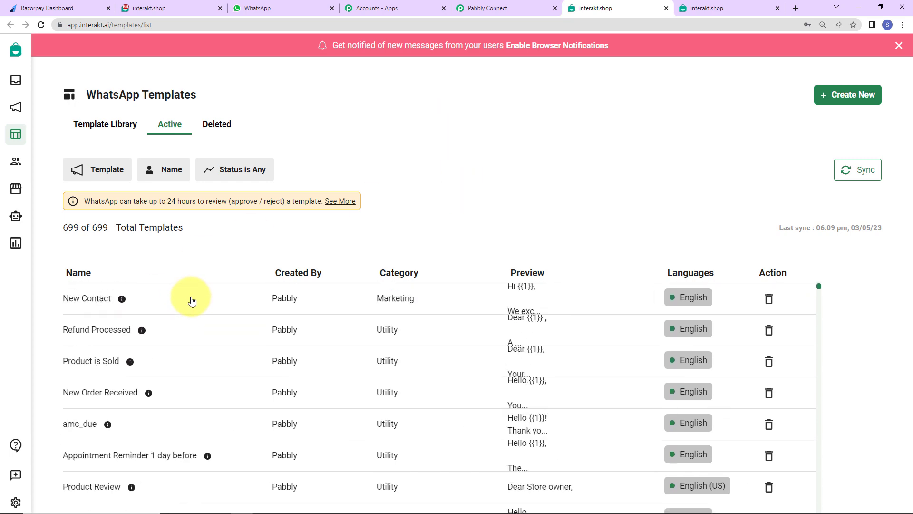
{"action": "left_click", "coordinate": [85, 329]}
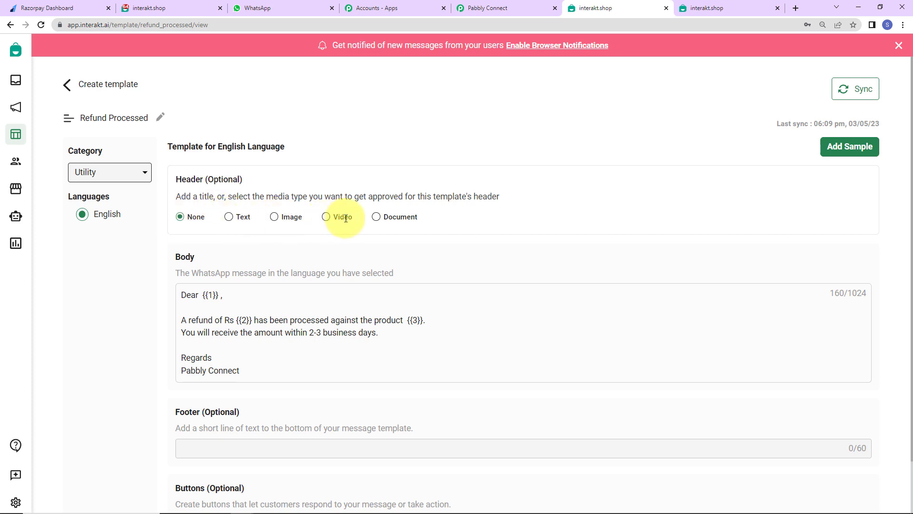
{"action": "scroll", "coordinate": [187, 207], "scroll_direction": "down", "scroll_amount": 2}
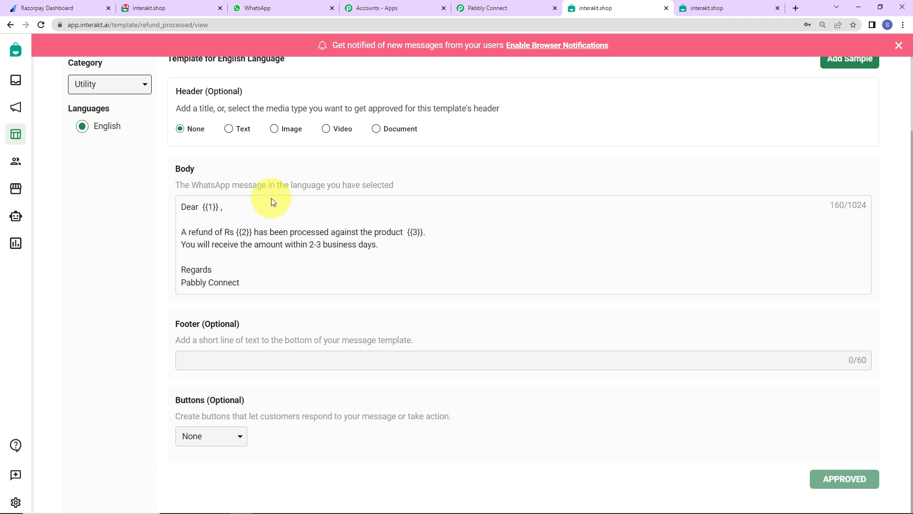
Step: Copy the template's code name refund_processed from its page URL into the Template Code Name in Pabbly Connect
{"action": "double_click", "coordinate": [163, 24]}
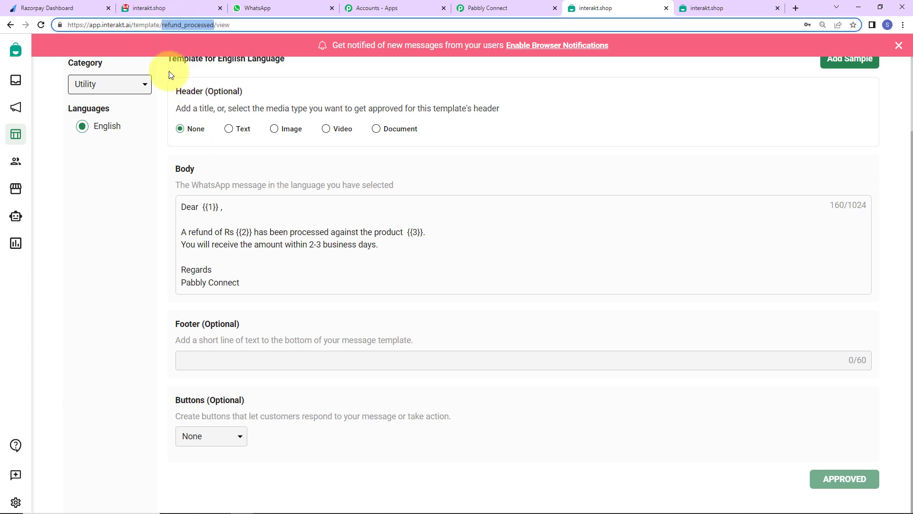
{"action": "right_click", "coordinate": [187, 27]}
{"action": "left_click", "coordinate": [214, 78]}
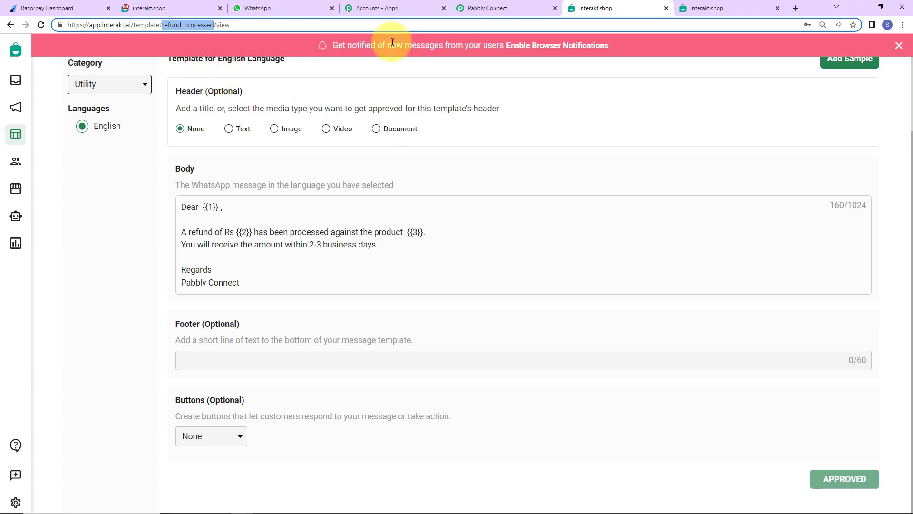
{"action": "left_click", "coordinate": [507, 8]}
{"action": "left_click", "coordinate": [267, 284]}
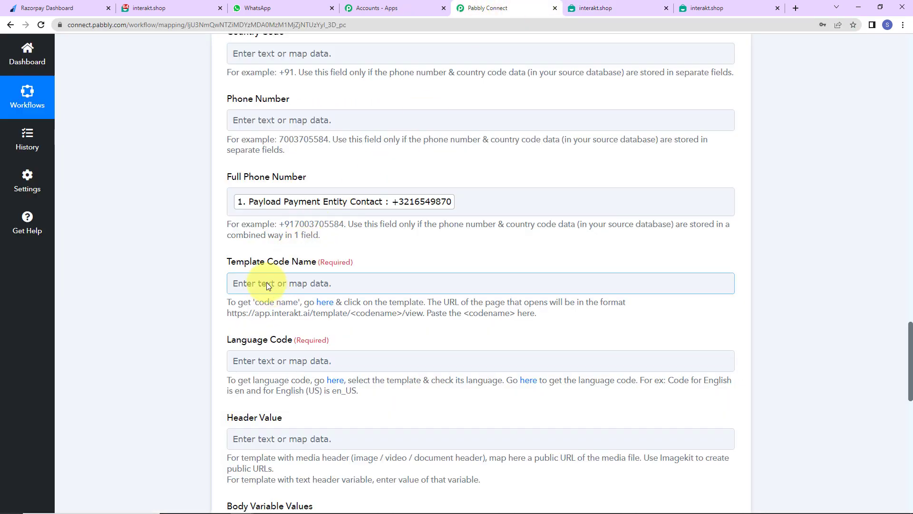
{"action": "key", "text": "ctrl+v"}
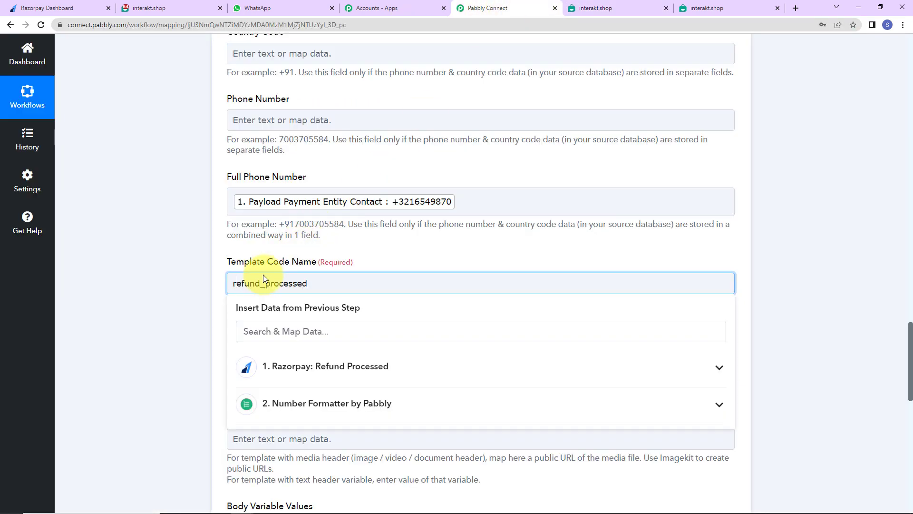
{"action": "left_click", "coordinate": [161, 260]}
Step: Set the Language Code to "en" by copying it from the field's help text
{"action": "scroll", "coordinate": [210, 240], "scroll_direction": "down", "scroll_amount": 2}
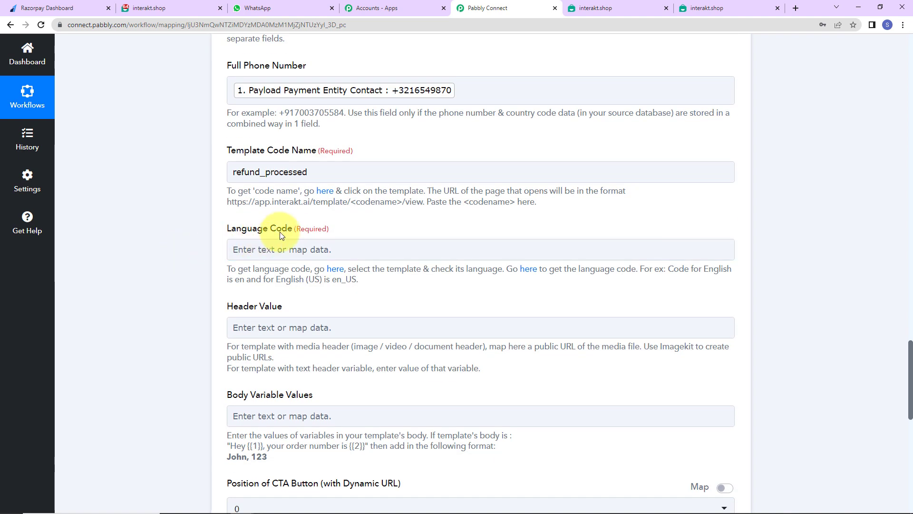
{"action": "double_click", "coordinate": [240, 279]}
{"action": "right_click", "coordinate": [240, 280]}
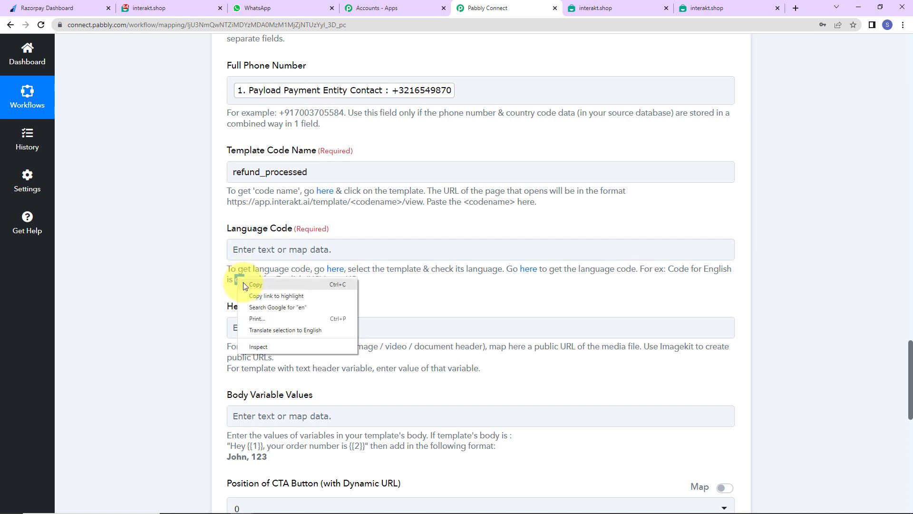
{"action": "left_click", "coordinate": [254, 284]}
{"action": "left_click", "coordinate": [247, 246]}
{"action": "key", "text": "ctrl+v"}
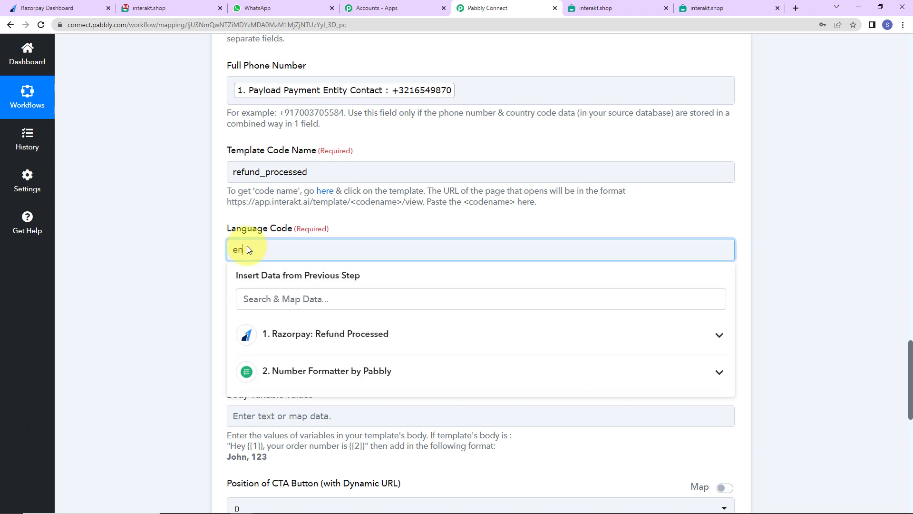
{"action": "left_click", "coordinate": [129, 258]}
Step: Map Payload Payment Entity Notes First Name from the Razorpay Refund Processed step as the first Body Variable Value
{"action": "scroll", "coordinate": [129, 258], "scroll_direction": "down", "scroll_amount": 2}
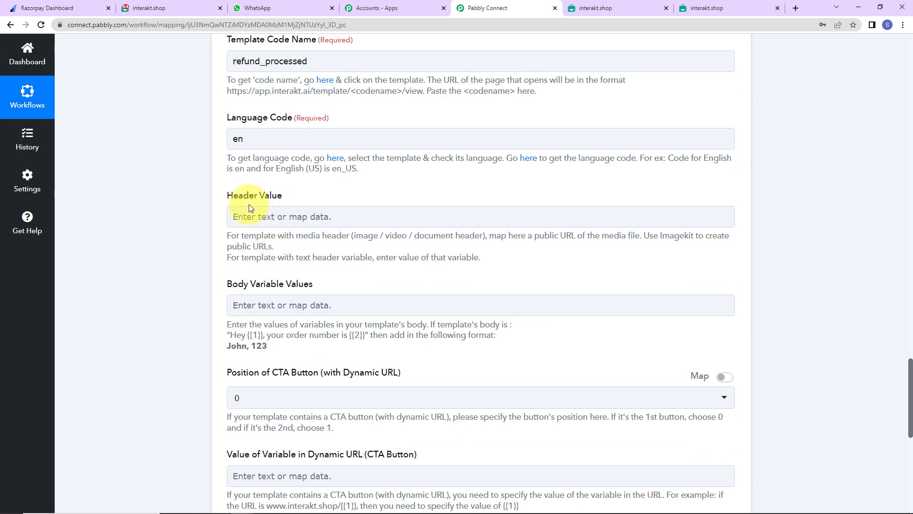
{"action": "scroll", "coordinate": [493, 205], "scroll_direction": "down", "scroll_amount": 2}
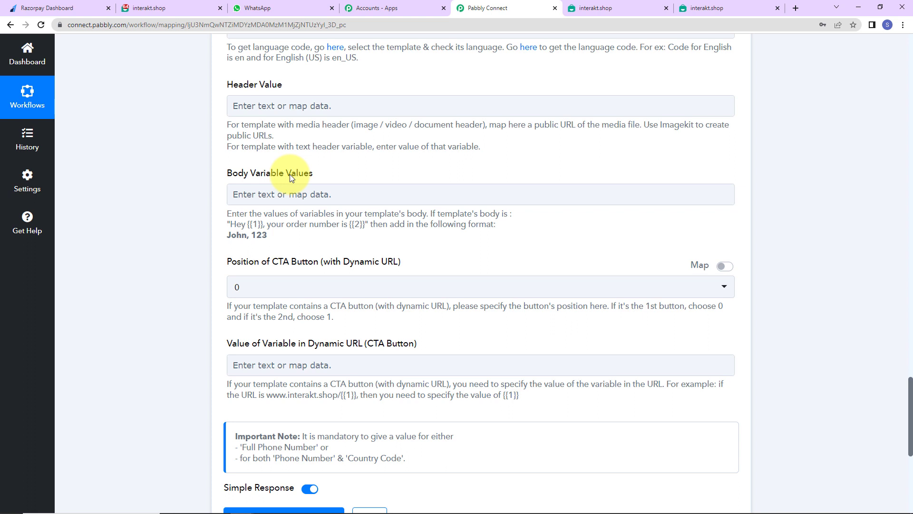
{"action": "left_click", "coordinate": [260, 191]}
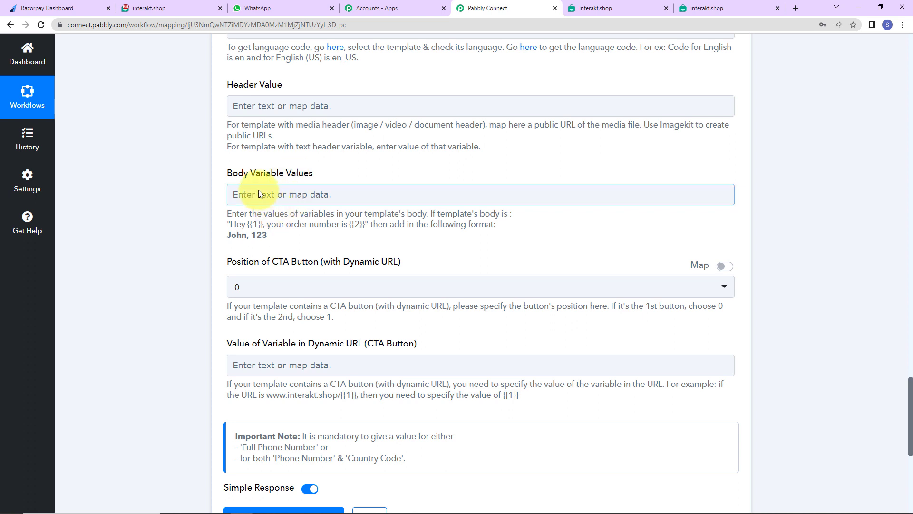
{"action": "left_click", "coordinate": [267, 279]}
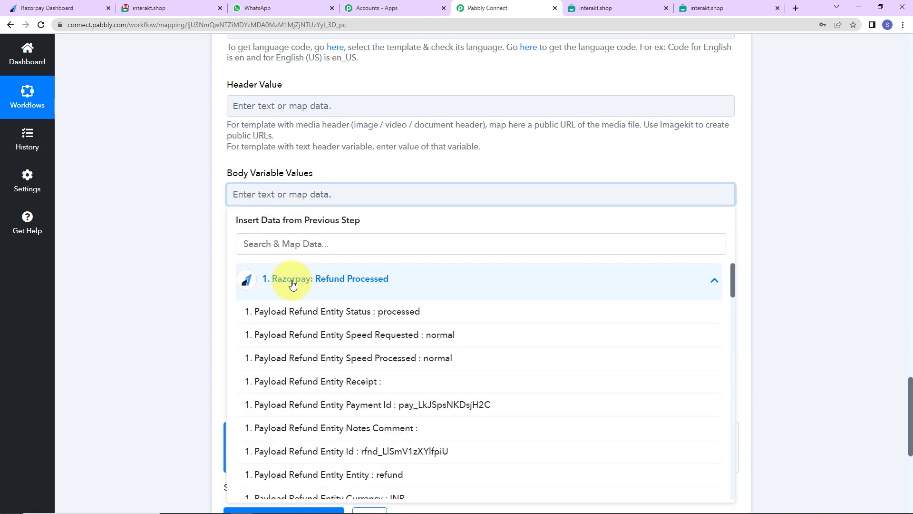
{"action": "scroll", "coordinate": [309, 342], "scroll_direction": "down", "scroll_amount": 2}
{"action": "scroll", "coordinate": [308, 342], "scroll_direction": "down", "scroll_amount": 5}
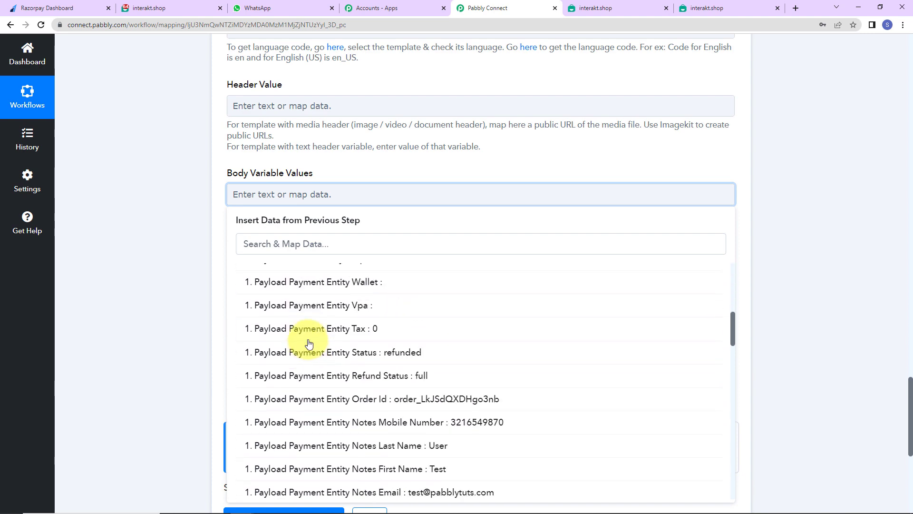
{"action": "left_click", "coordinate": [339, 470]}
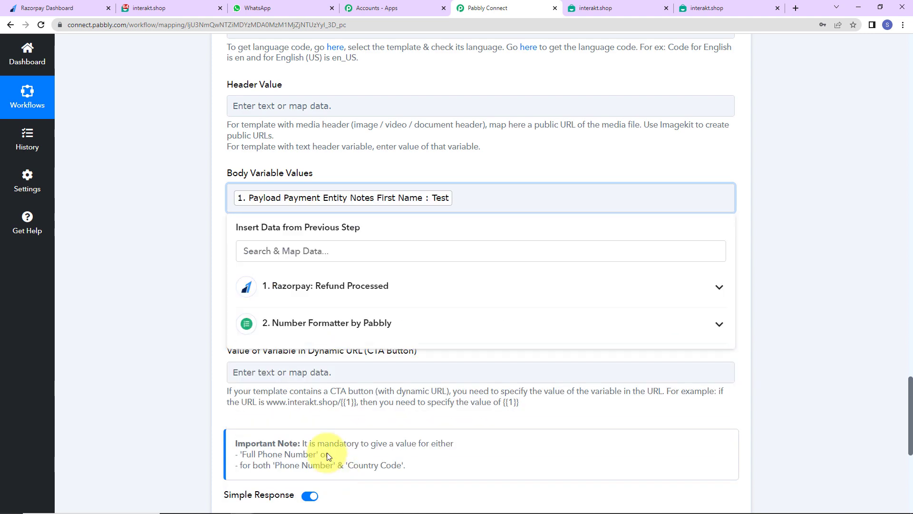
Step: Add a comma and map the Number Formatter step's Result as the second Body Variable Value
{"action": "type", "text": ","}
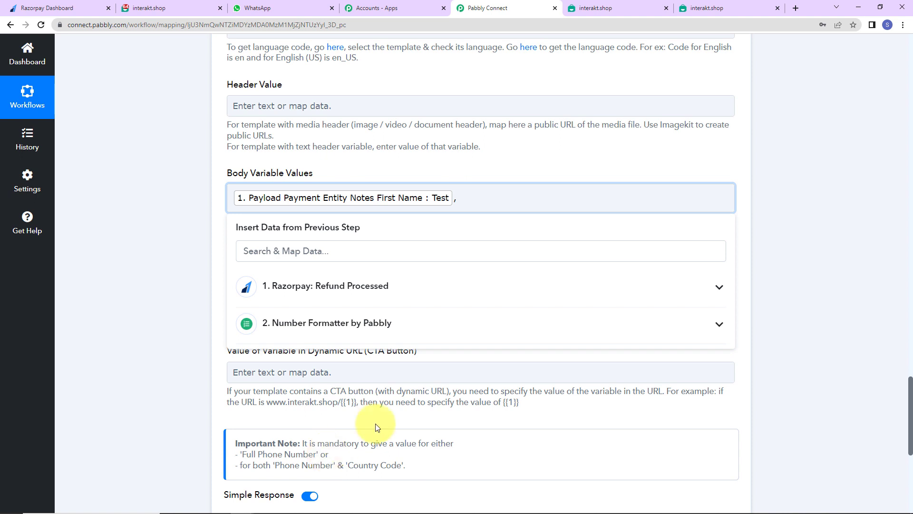
{"action": "left_click", "coordinate": [339, 295]}
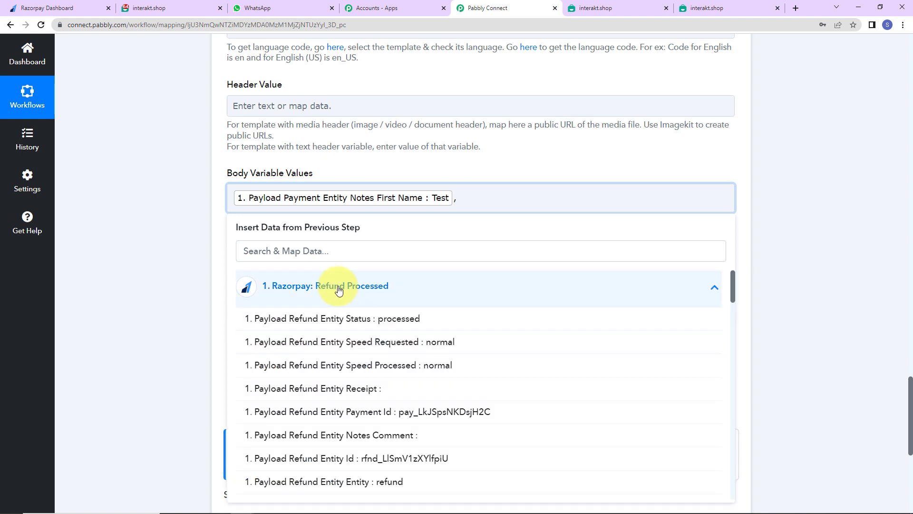
{"action": "left_click", "coordinate": [339, 288]}
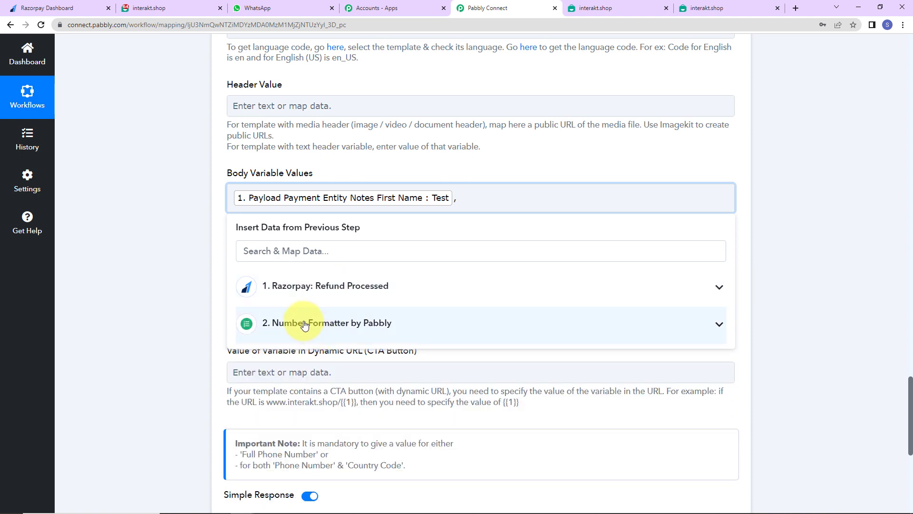
{"action": "left_click", "coordinate": [304, 325]}
{"action": "left_click", "coordinate": [297, 379]}
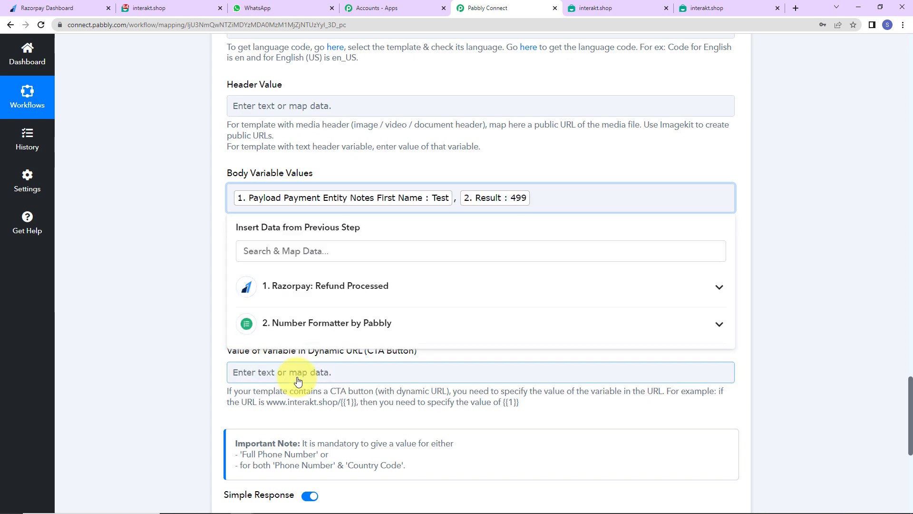
Step: Add another comma and map Payload Payment Entity Notes Course from the Razorpay step as the third Body Variable Value
{"action": "left_click", "coordinate": [326, 287]}
{"action": "scroll", "coordinate": [346, 390], "scroll_direction": "down", "scroll_amount": 6}
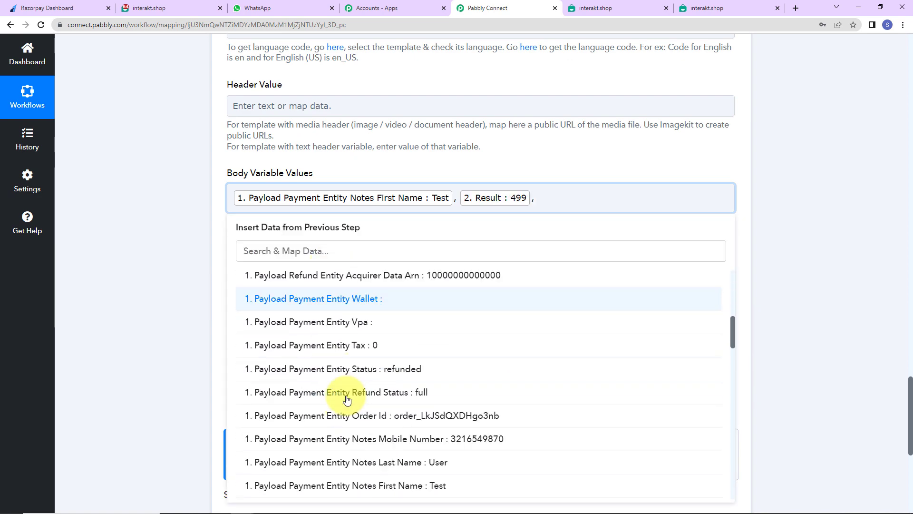
{"action": "scroll", "coordinate": [347, 399], "scroll_direction": "down", "scroll_amount": 3}
{"action": "left_click", "coordinate": [351, 299]}
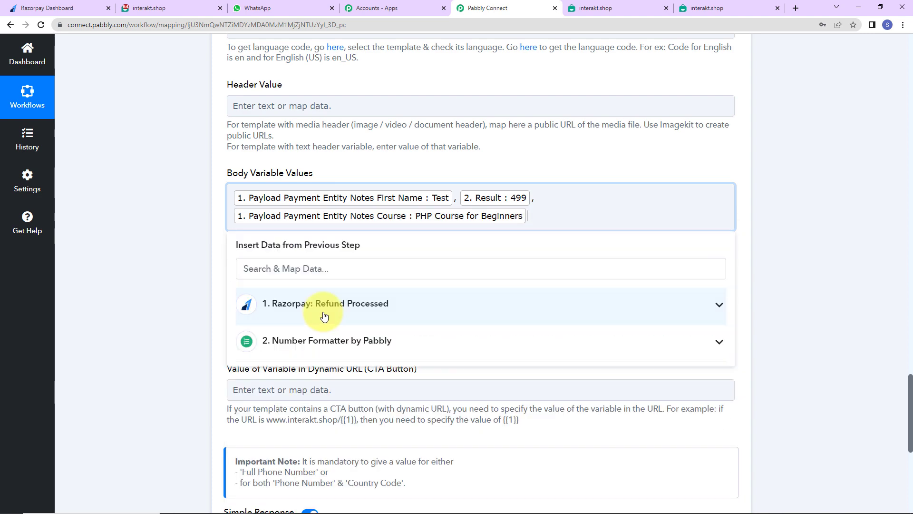
{"action": "left_click", "coordinate": [138, 271]}
Step: Save the Interakt action, send a test request, and open the received refund message in WhatsApp Web
{"action": "scroll", "coordinate": [135, 264], "scroll_direction": "down", "scroll_amount": 3}
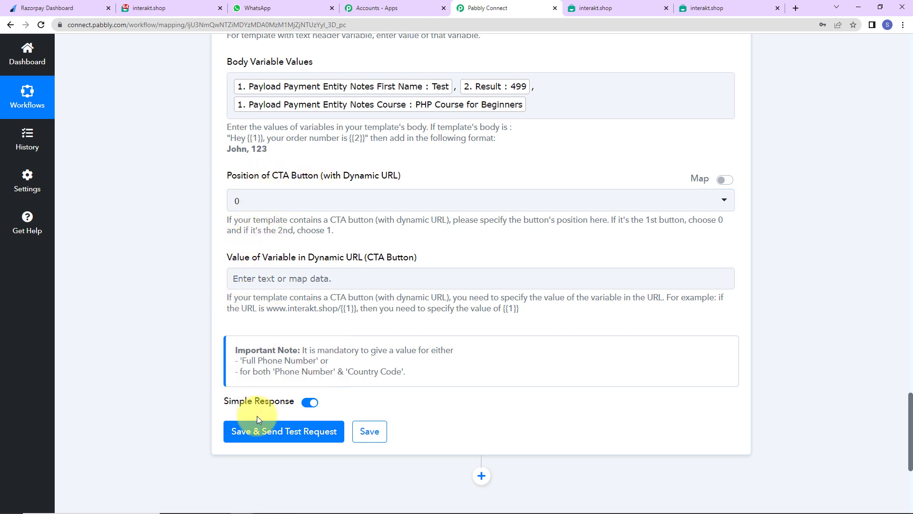
{"action": "left_click", "coordinate": [258, 433]}
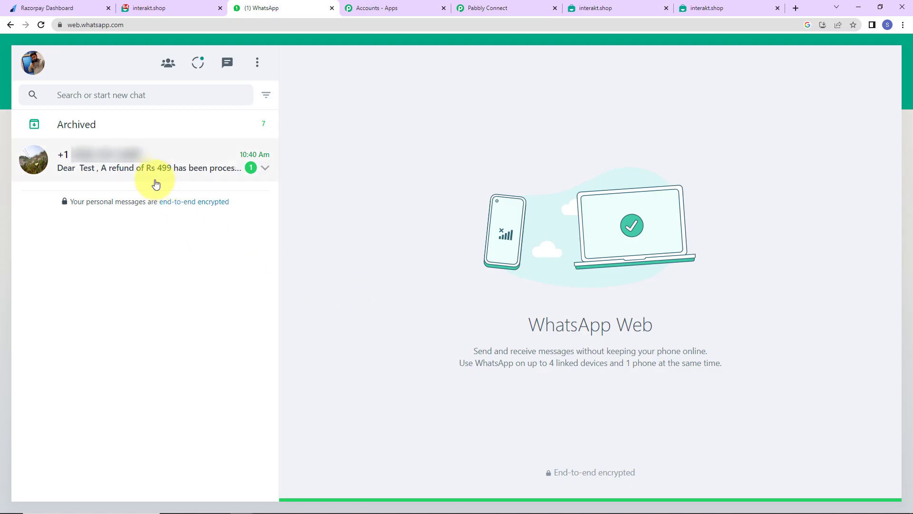
{"action": "left_click", "coordinate": [156, 184]}
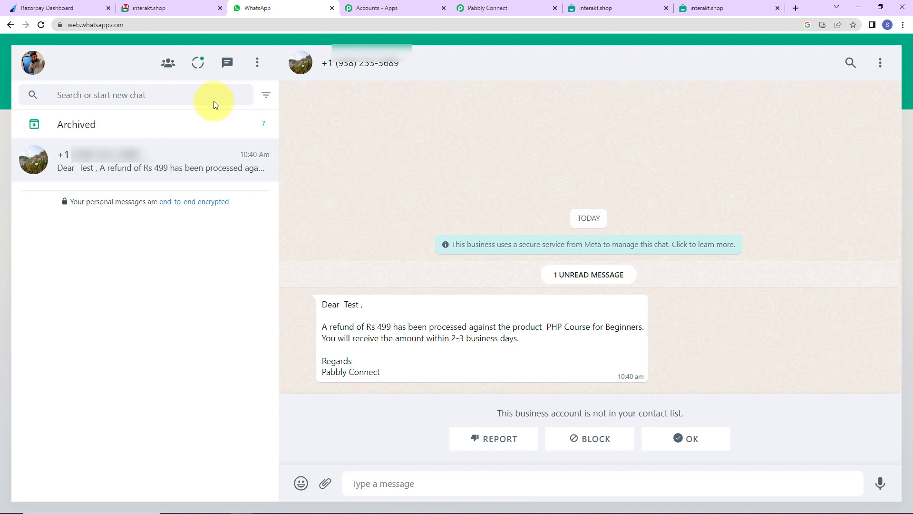
Step: In the Razorpay dashboard, issue a full refund of ₹499 for the captured 01 May 2023, 11:54:08 am payment, and check the message in WhatsApp Web
{"action": "left_click", "coordinate": [63, 10]}
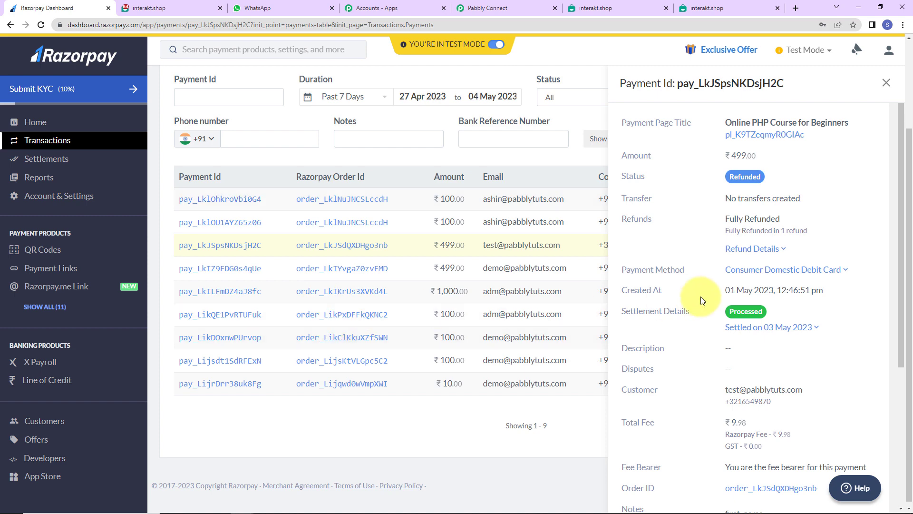
{"action": "left_click", "coordinate": [884, 83]}
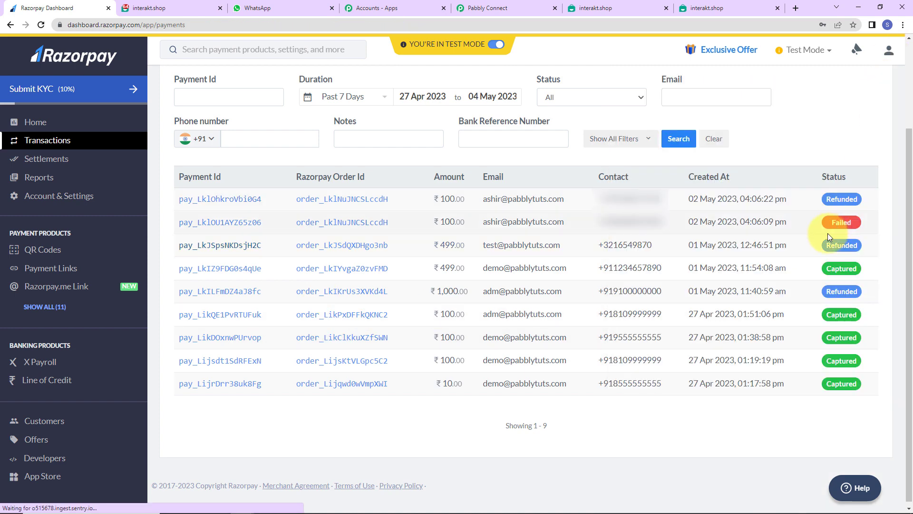
{"action": "left_click", "coordinate": [216, 269]}
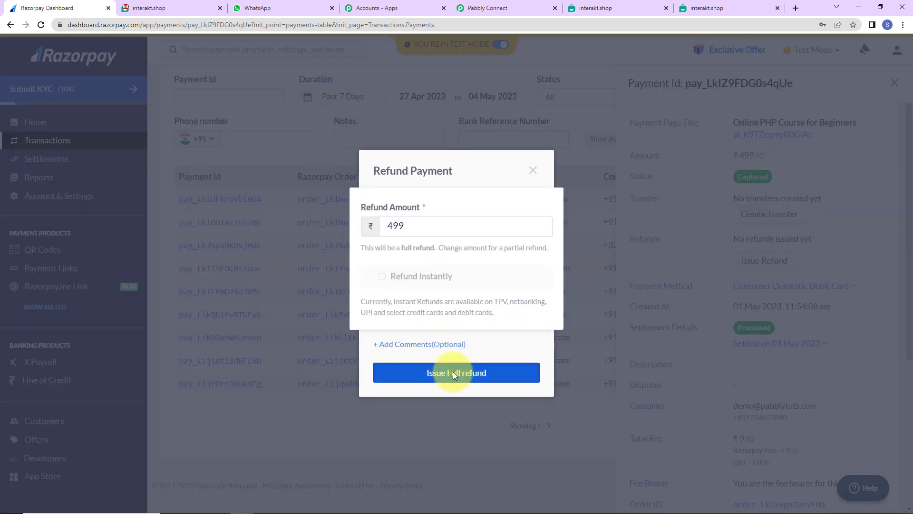
{"action": "left_click", "coordinate": [453, 372]}
{"action": "left_click", "coordinate": [518, 318]}
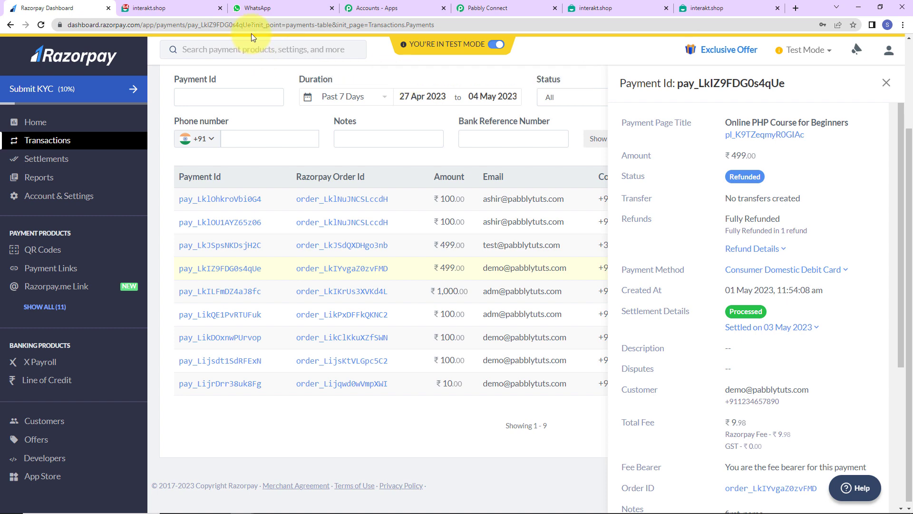
{"action": "left_click", "coordinate": [263, 9]}
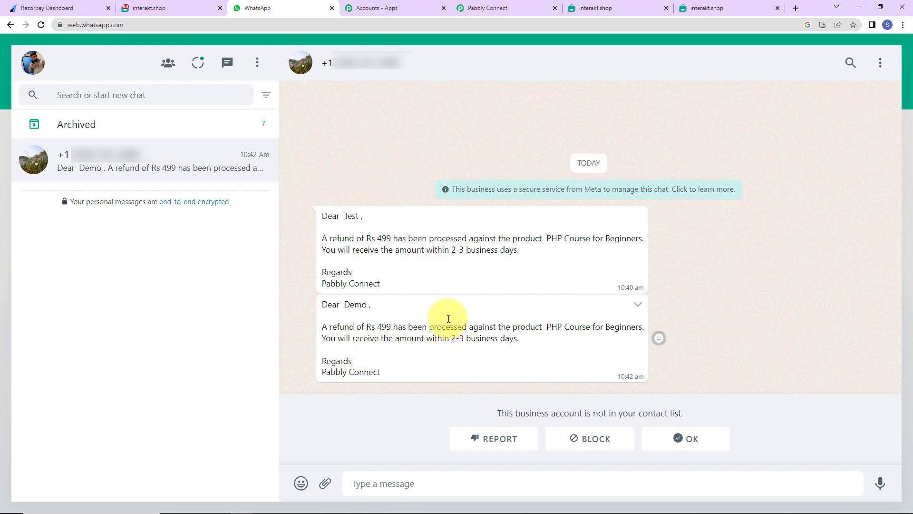
Step: Return to the Pabbly Connect workflow and collapse its Razorpay, Number Formatter and Interakt steps to review the complete sequence
{"action": "left_click", "coordinate": [496, 10]}
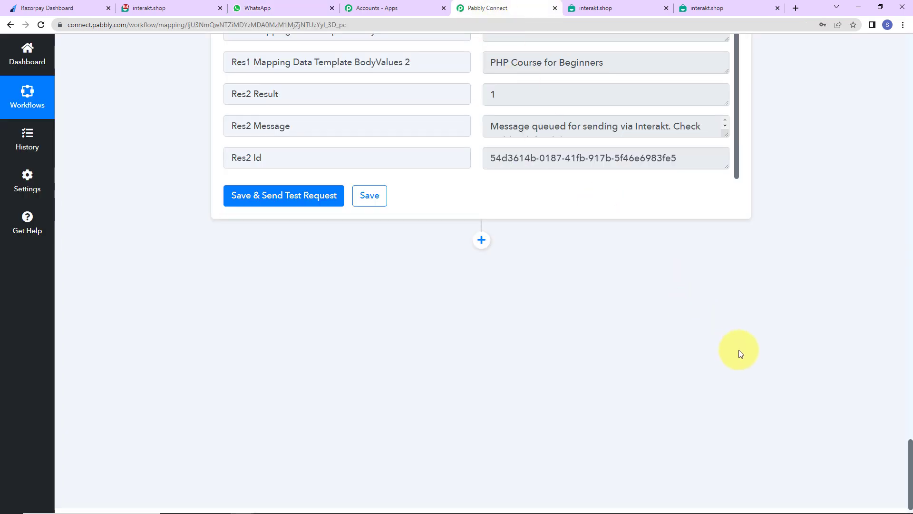
{"action": "left_click_drag", "start_coordinate": [910, 450], "coordinate": [909, 43]}
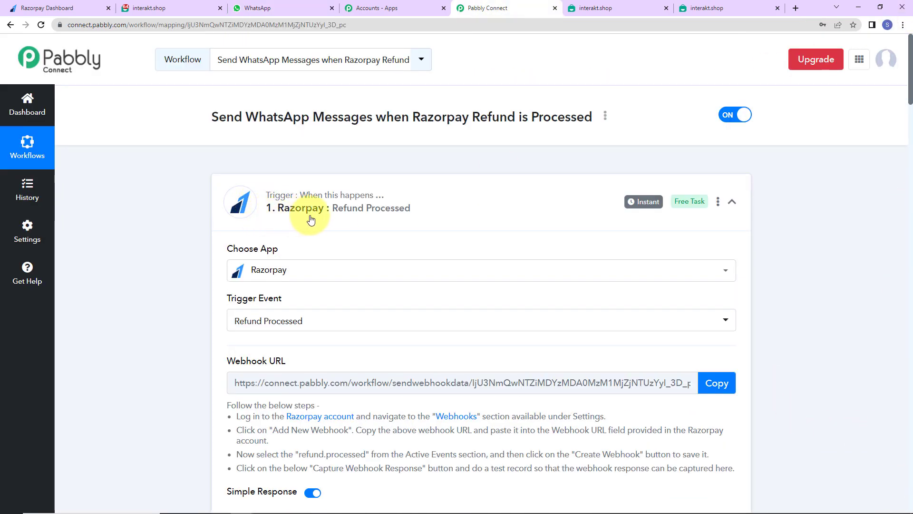
{"action": "left_click", "coordinate": [731, 203]}
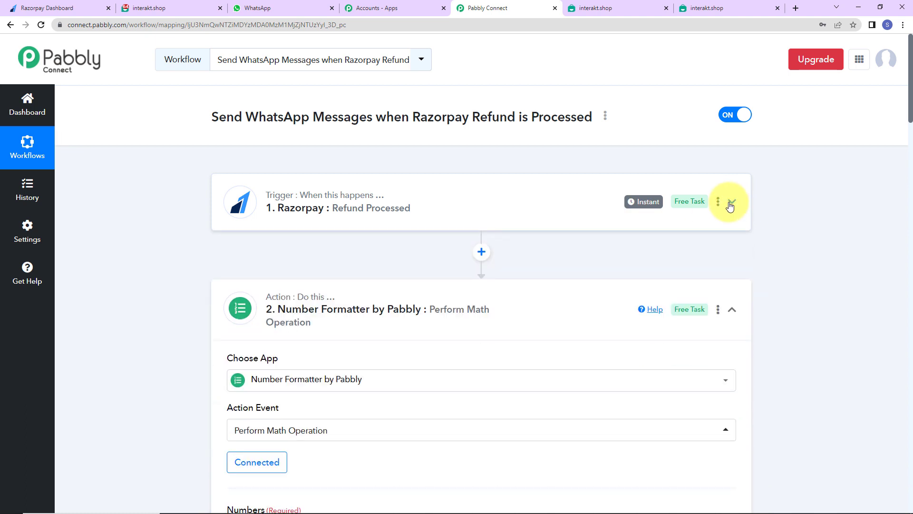
{"action": "left_click", "coordinate": [732, 310]}
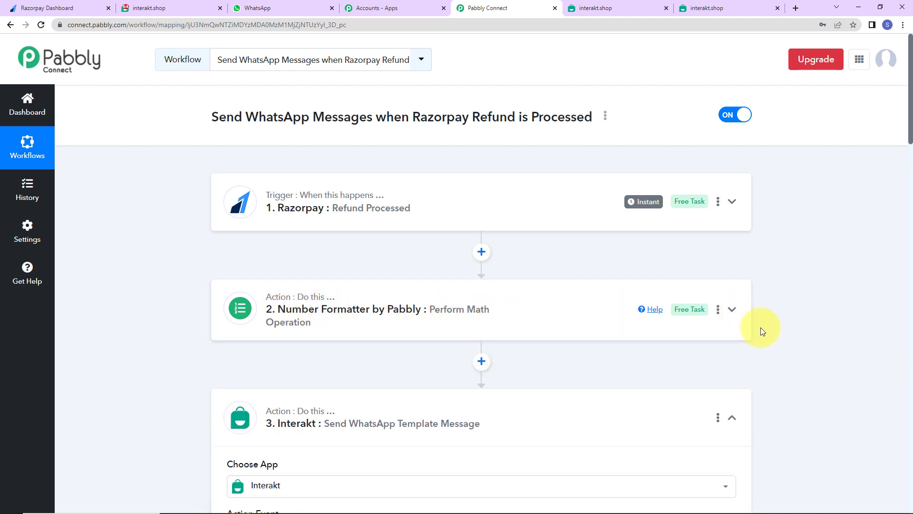
{"action": "scroll", "coordinate": [734, 314], "scroll_direction": "down", "scroll_amount": 2}
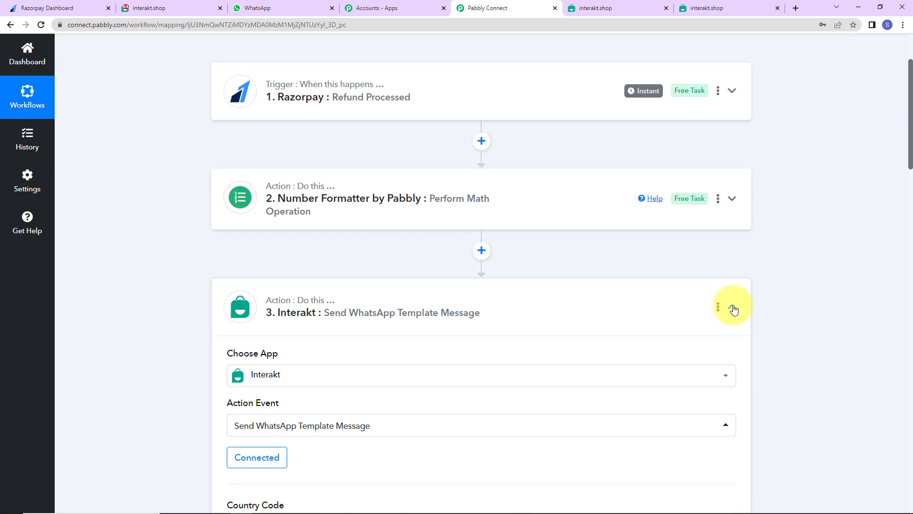
{"action": "left_click", "coordinate": [733, 308]}
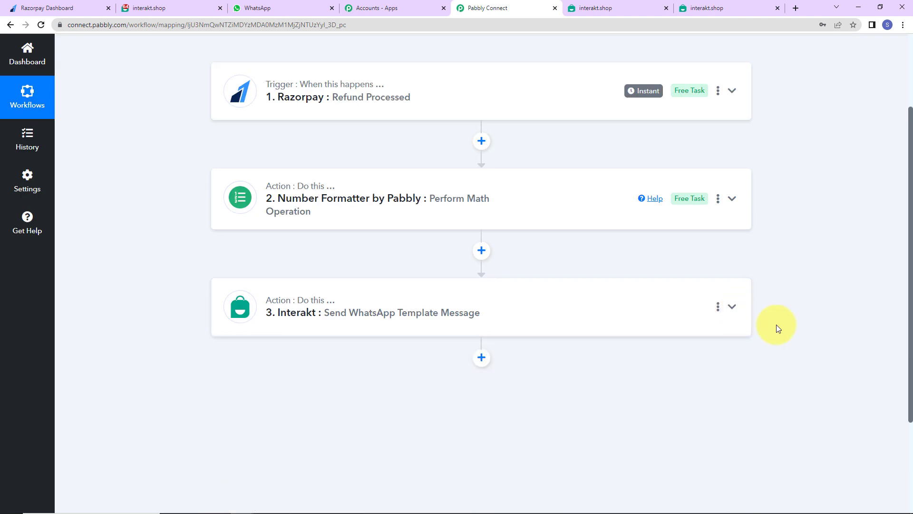
{"action": "scroll", "coordinate": [828, 338], "scroll_direction": "up", "scroll_amount": 2}
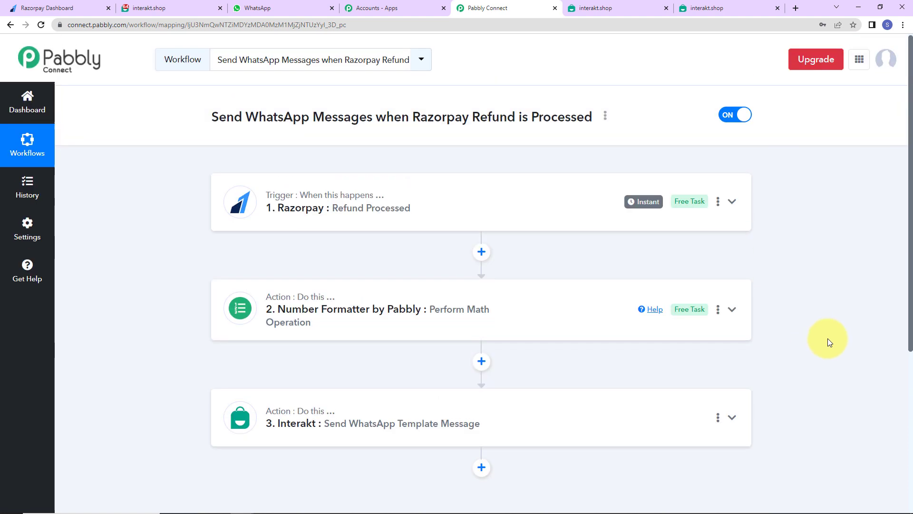